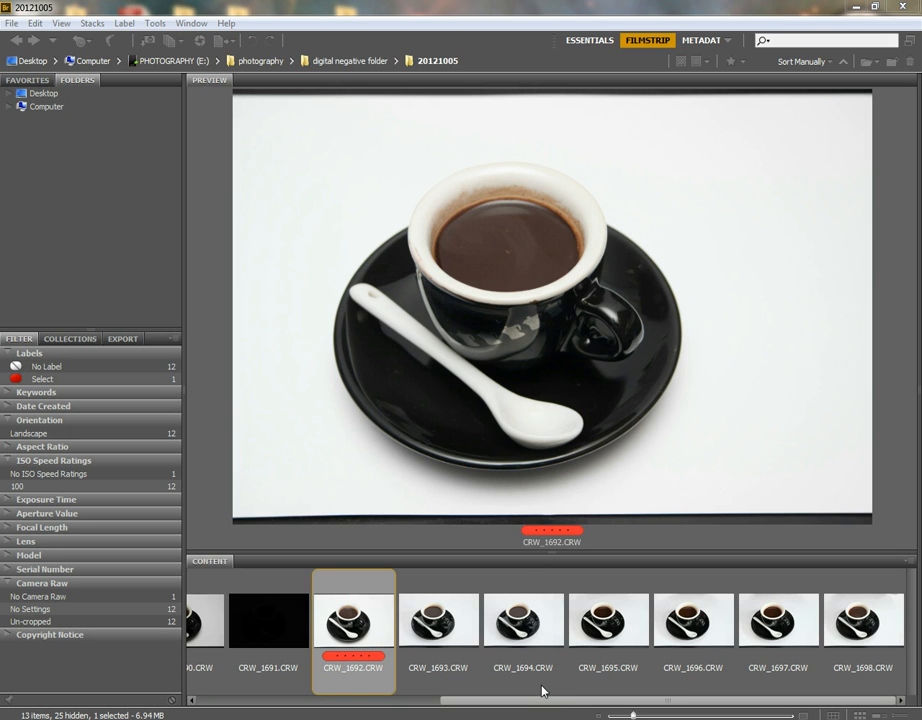
# Review the coffee cup photos in the 20121005 folder one by one, from CRW_1686.CRW through CRW_1694.CRW.
pyautogui.moveTo(548, 700); pyautogui.dragTo(290, 717)
pyautogui.click(253, 635)
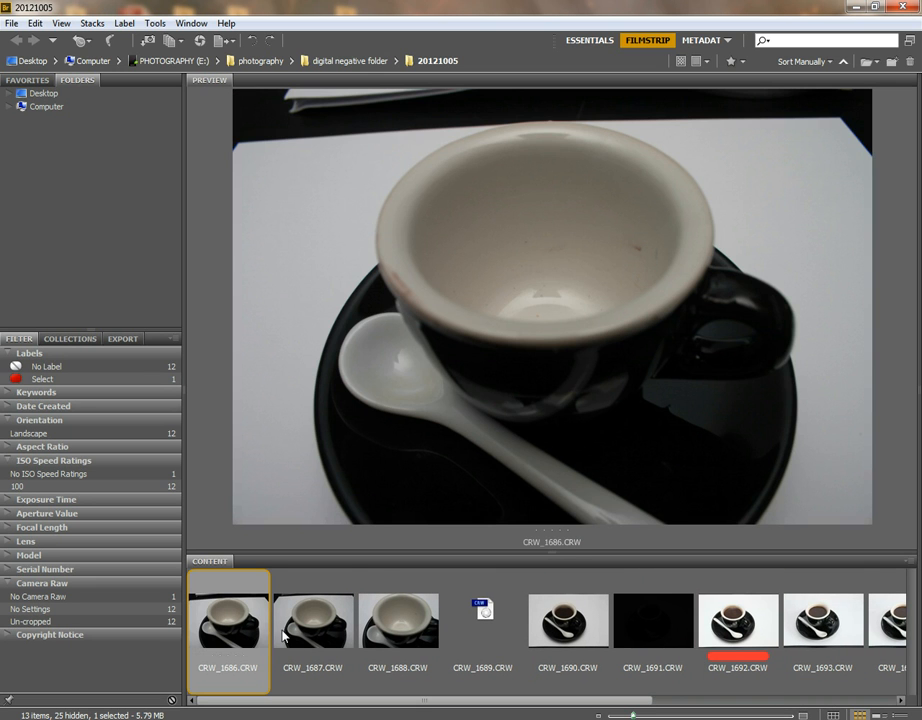
pyautogui.click(338, 642)
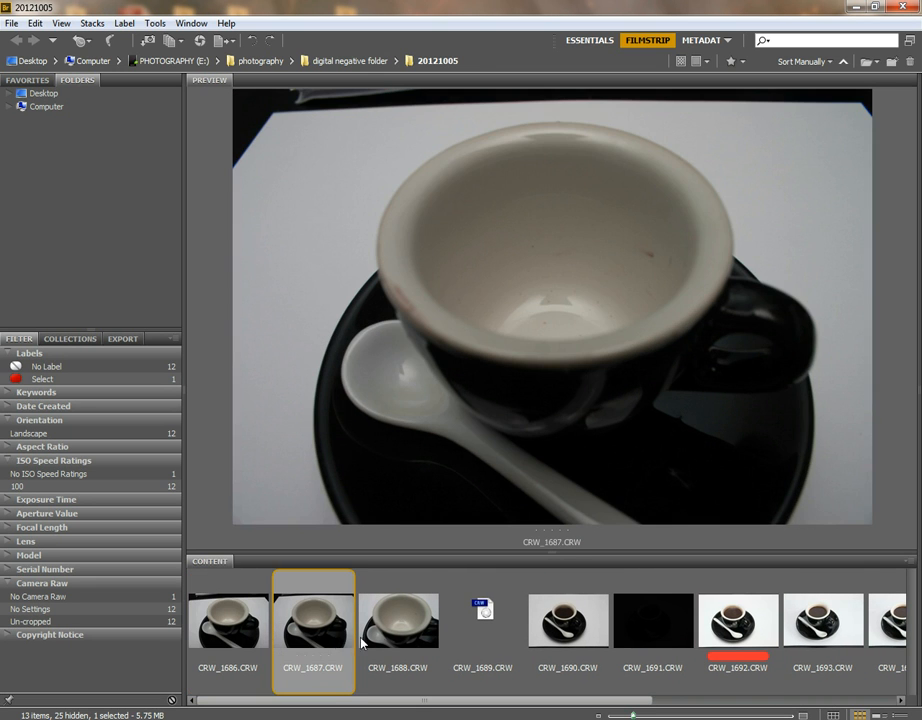
pyautogui.click(414, 634)
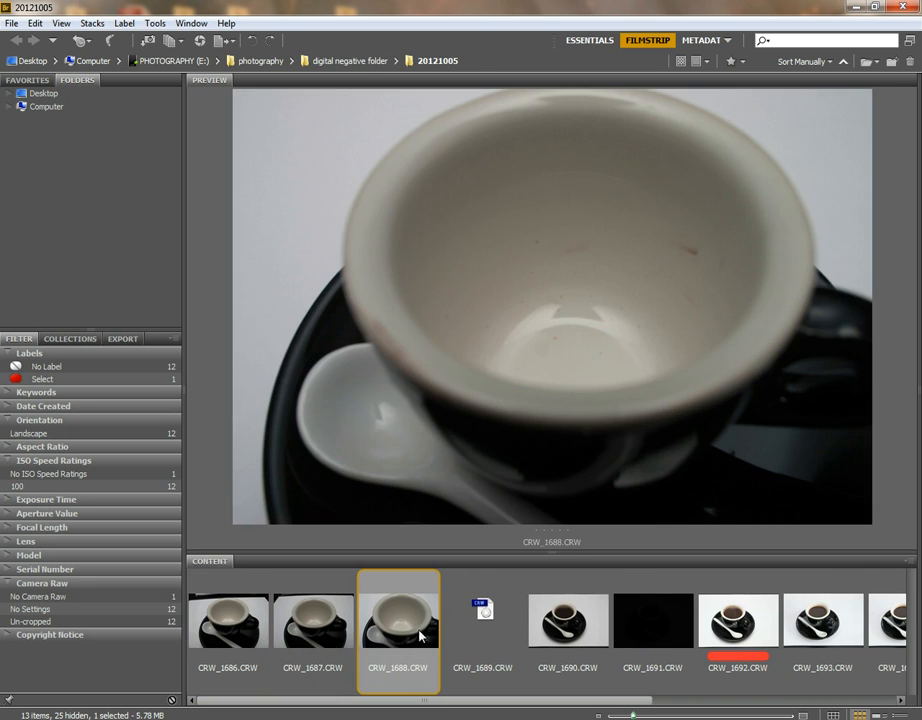
pyautogui.click(567, 630)
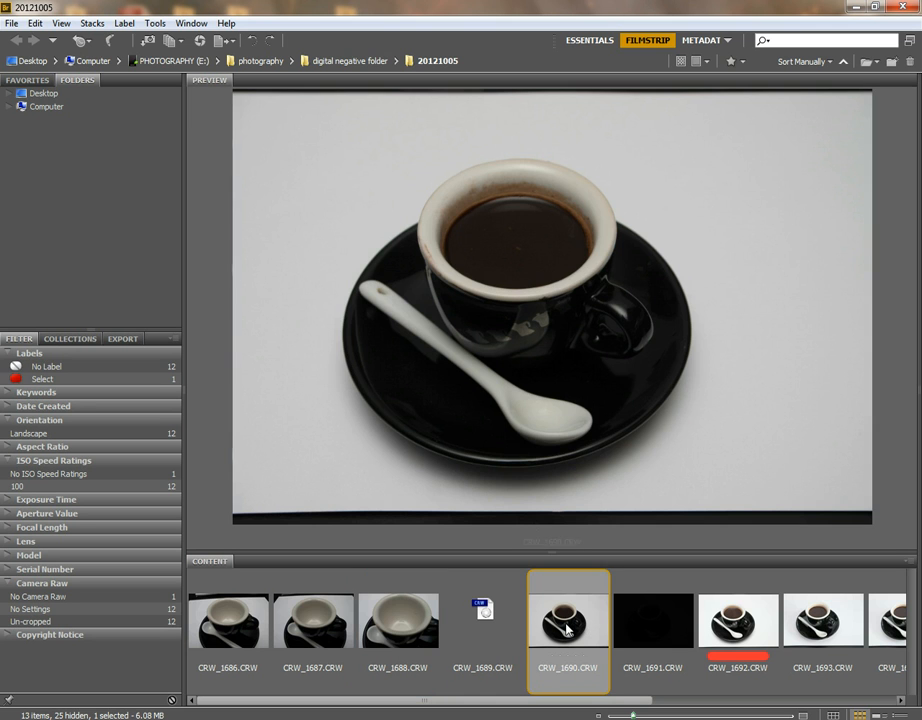
pyautogui.click(660, 645)
pyautogui.click(761, 634)
pyautogui.click(838, 625)
pyautogui.scroll(-3, 840, 625)
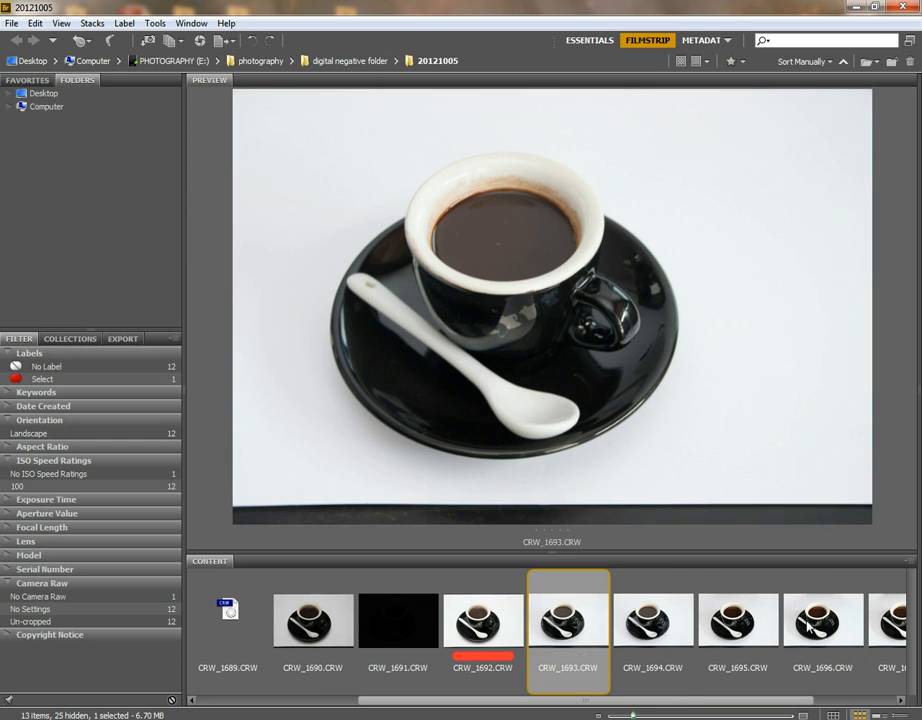
pyautogui.click(688, 622)
# Open the red-labelled photo CRW_1692.CRW in Camera Raw.
pyautogui.click(510, 626)
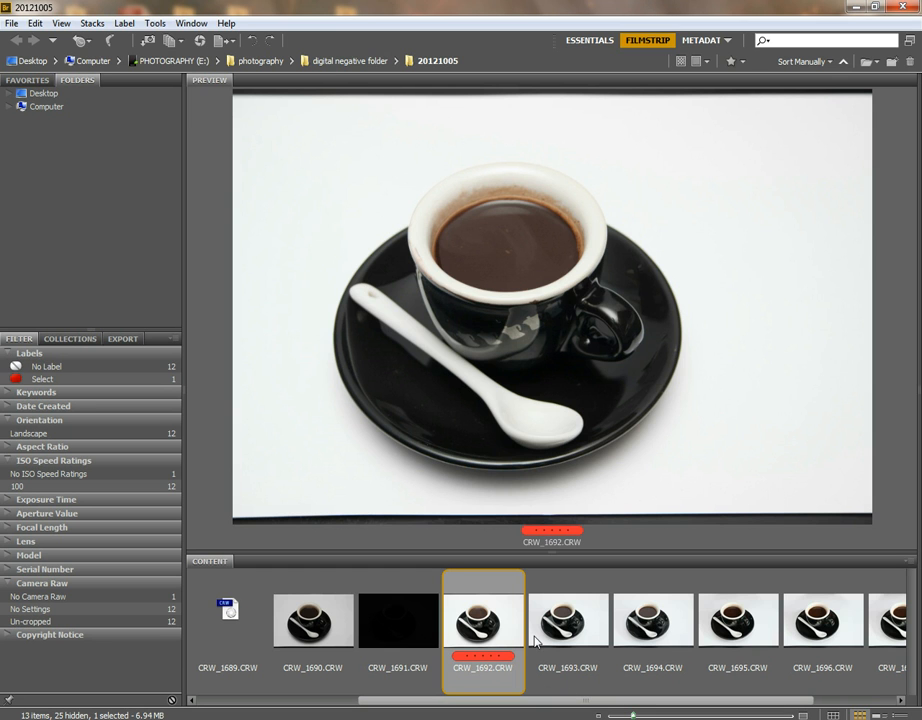
pyautogui.rightClick(491, 625)
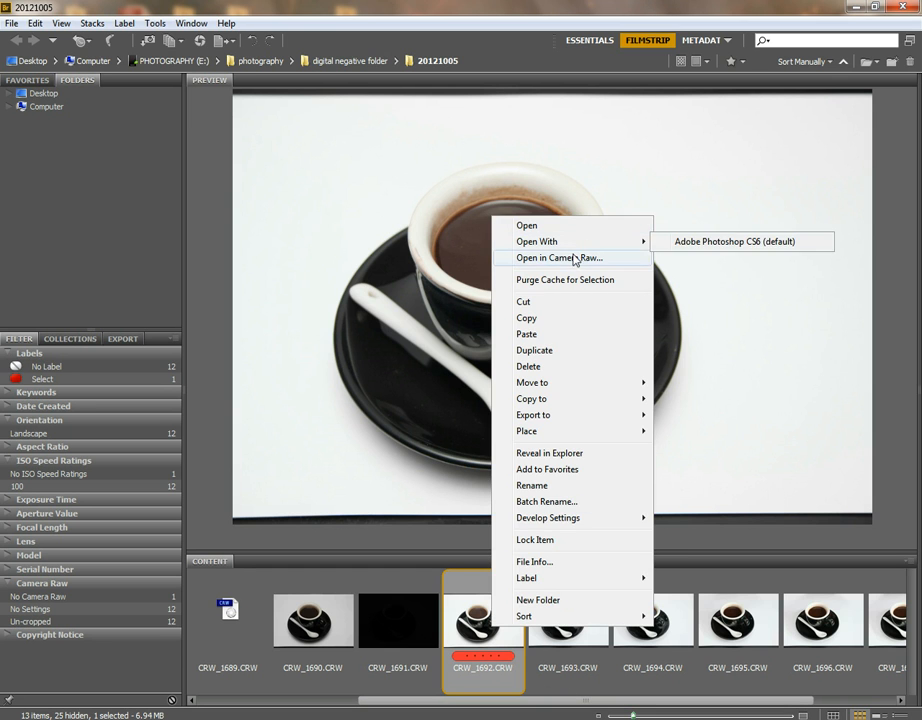
pyautogui.click(578, 257)
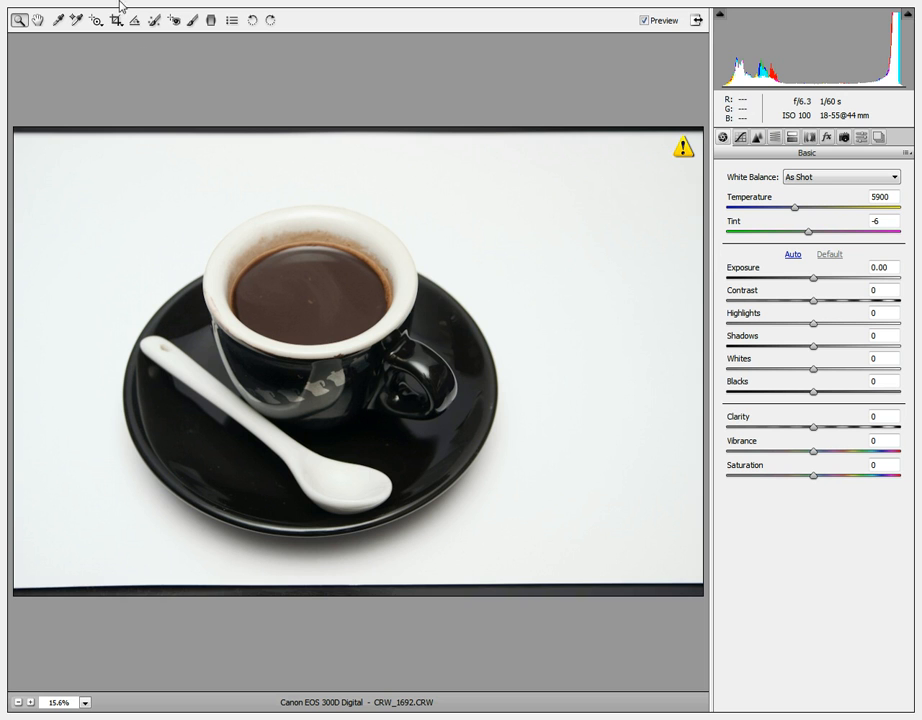
# Crop the photo to a nearly square frame closely around the cup and saucer, leaving out the dark edges of the backdrop.
pyautogui.click(116, 23)
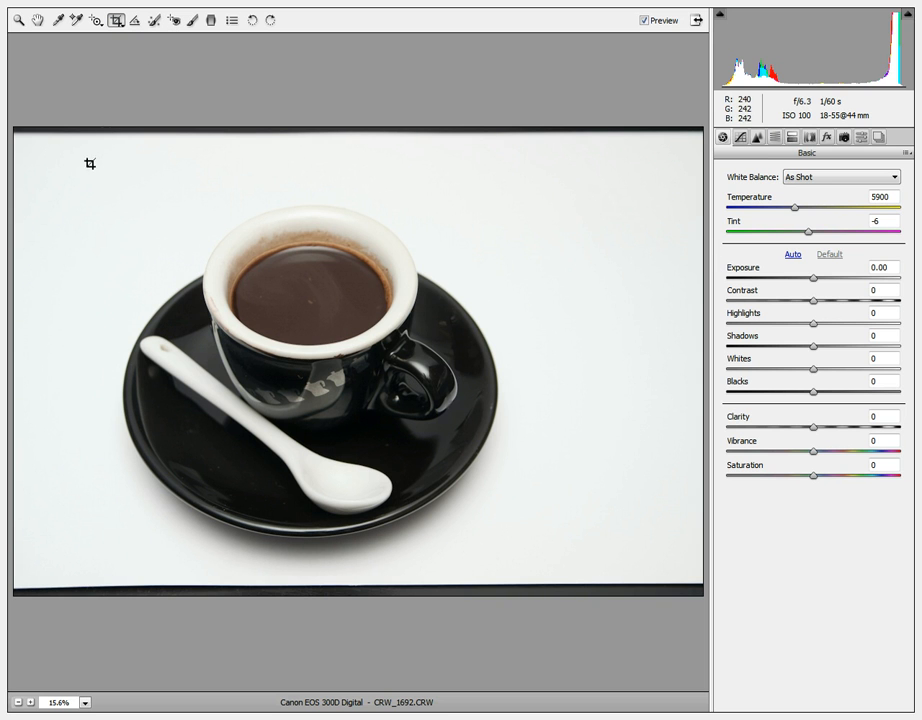
pyautogui.rightClick(94, 60)
pyautogui.click(154, 93)
pyautogui.moveTo(98, 140); pyautogui.dragTo(590, 581)
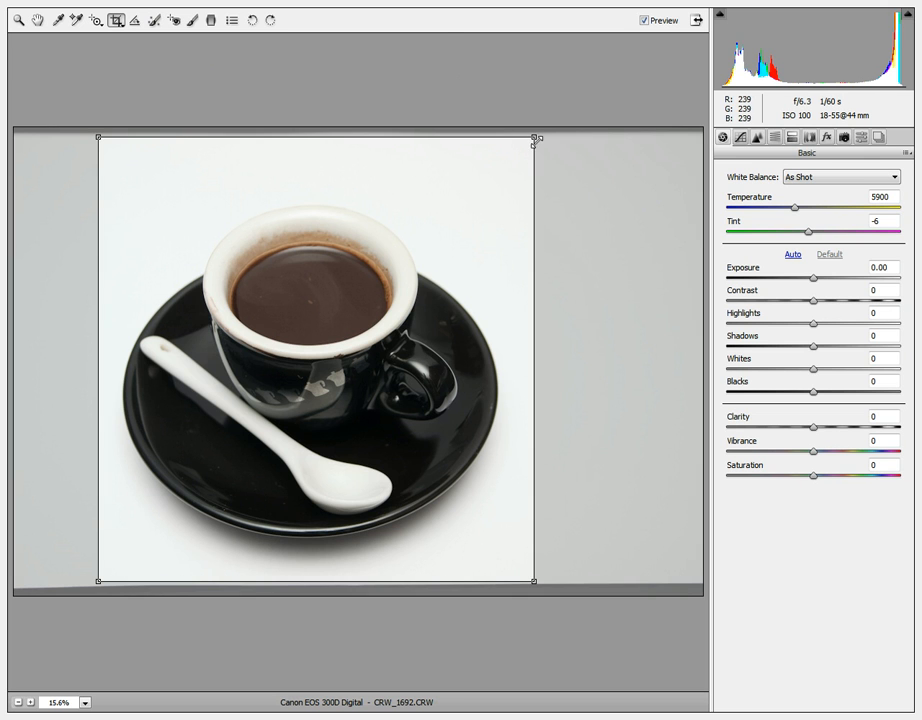
pyautogui.moveTo(534, 137); pyautogui.dragTo(516, 157)
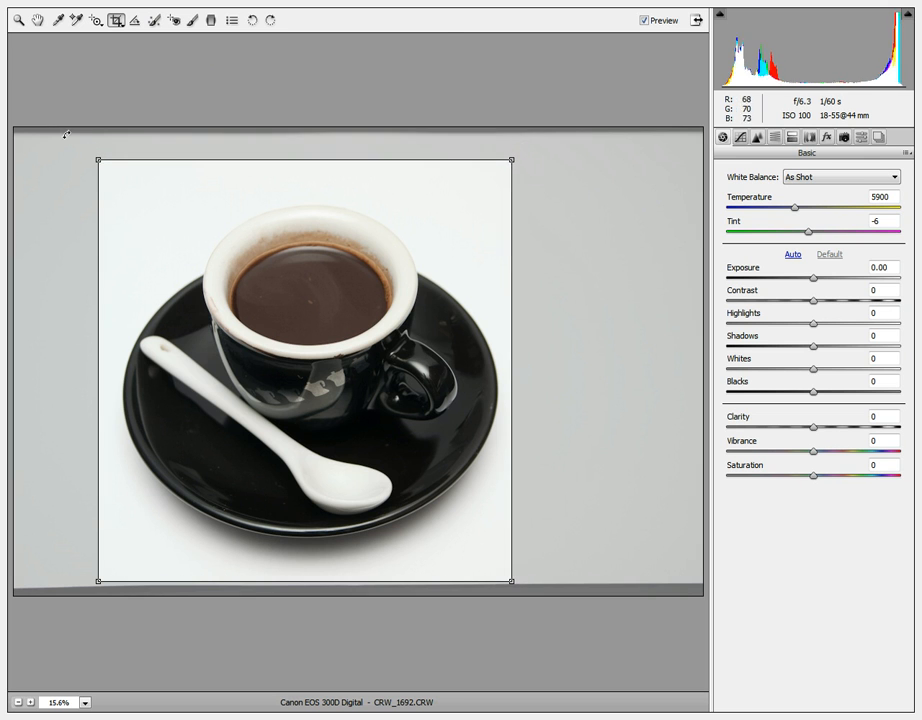
pyautogui.moveTo(98, 157); pyautogui.dragTo(113, 162)
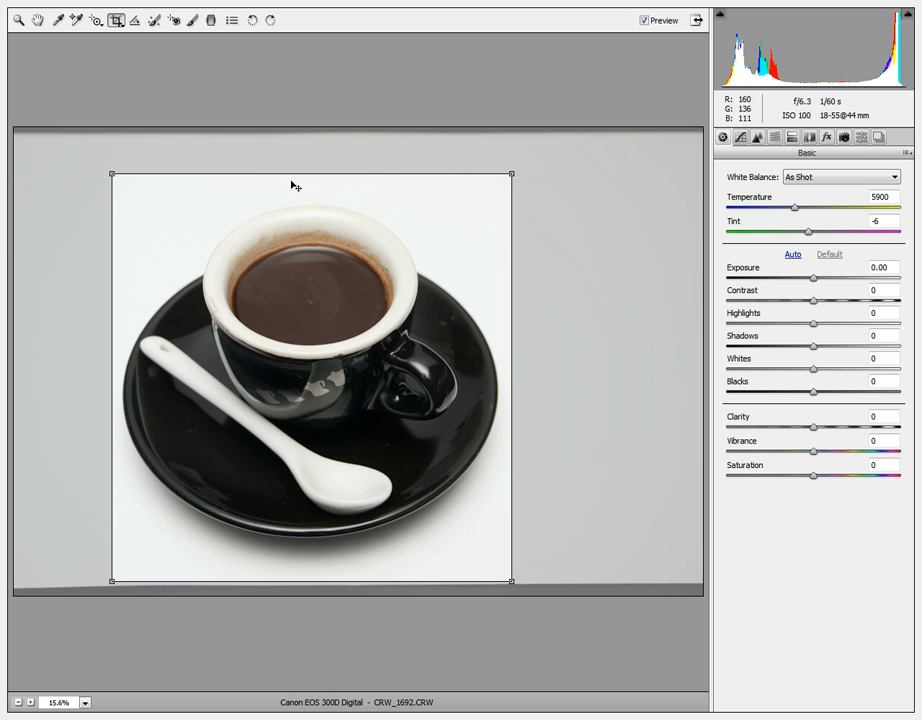
pyautogui.click(18, 20)
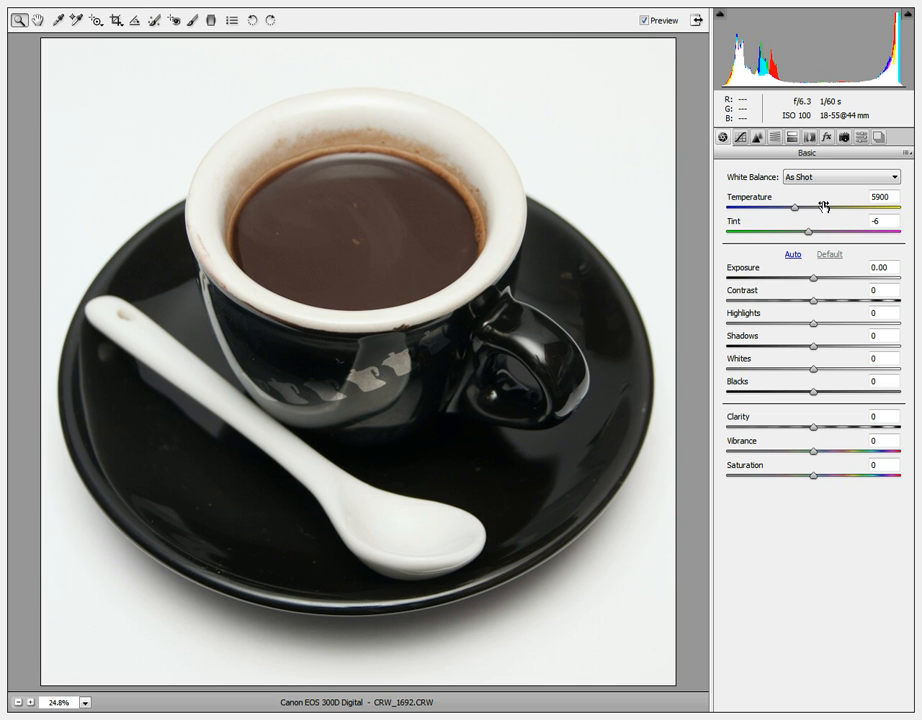
# Set Exposure to +0.20, Highlights to -31, Shadows to +21, Whites to +11, Clarity to +40 and Vibrance to +46.
pyautogui.click(816, 281)
pyautogui.moveTo(816, 281)
pyautogui.mouseDown()
pyautogui.moveTo(827, 285)
pyautogui.moveTo(818, 280)
pyautogui.mouseUp()
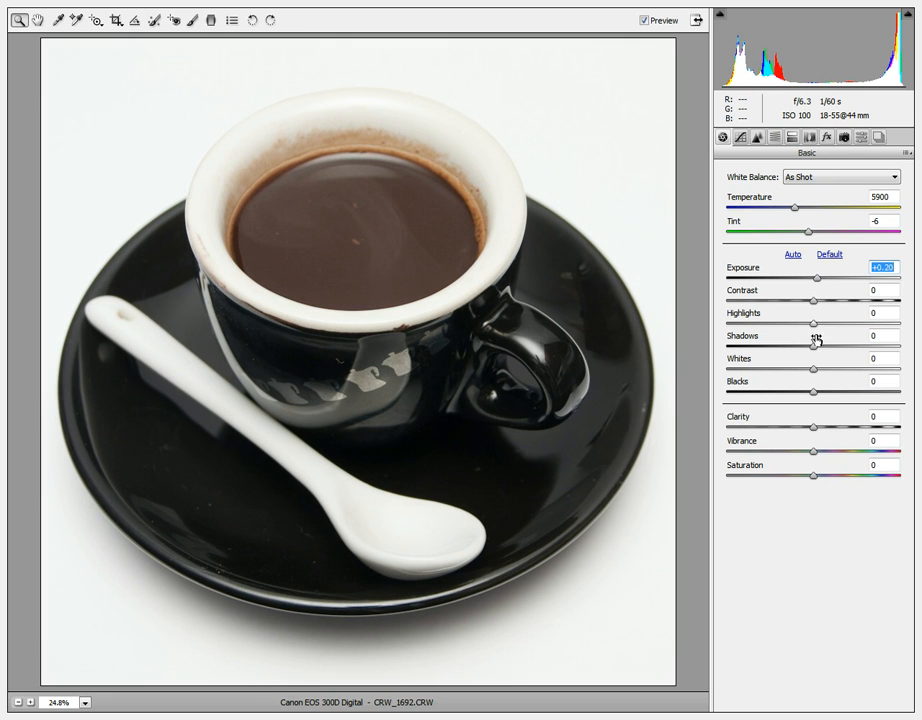
pyautogui.click(814, 390)
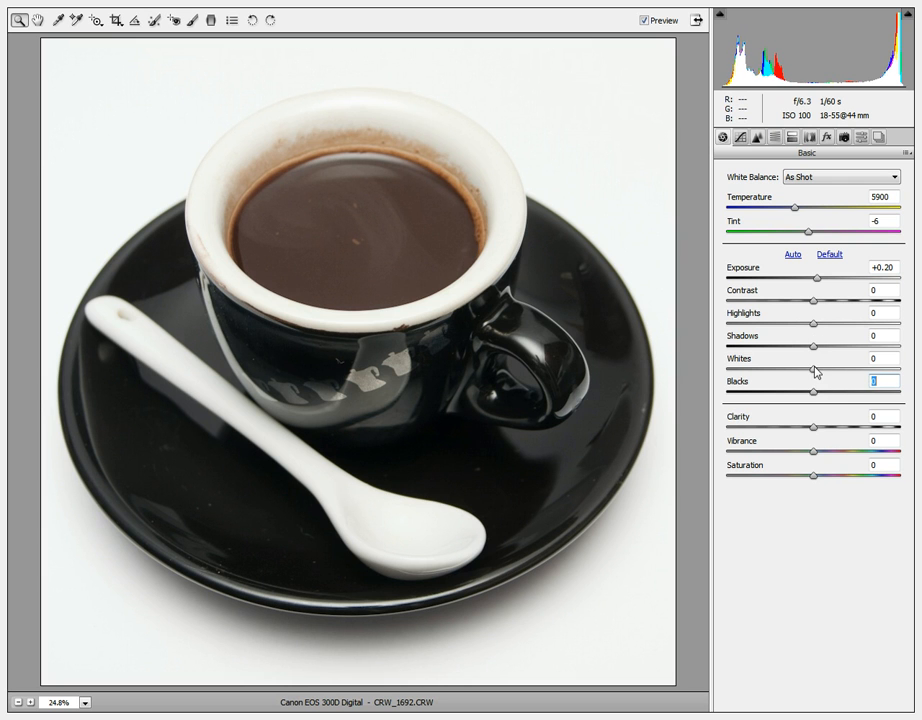
pyautogui.moveTo(815, 374)
pyautogui.mouseDown()
pyautogui.moveTo(825, 370)
pyautogui.moveTo(803, 372)
pyautogui.moveTo(823, 370)
pyautogui.mouseUp()
pyautogui.moveTo(813, 325); pyautogui.dragTo(796, 336)
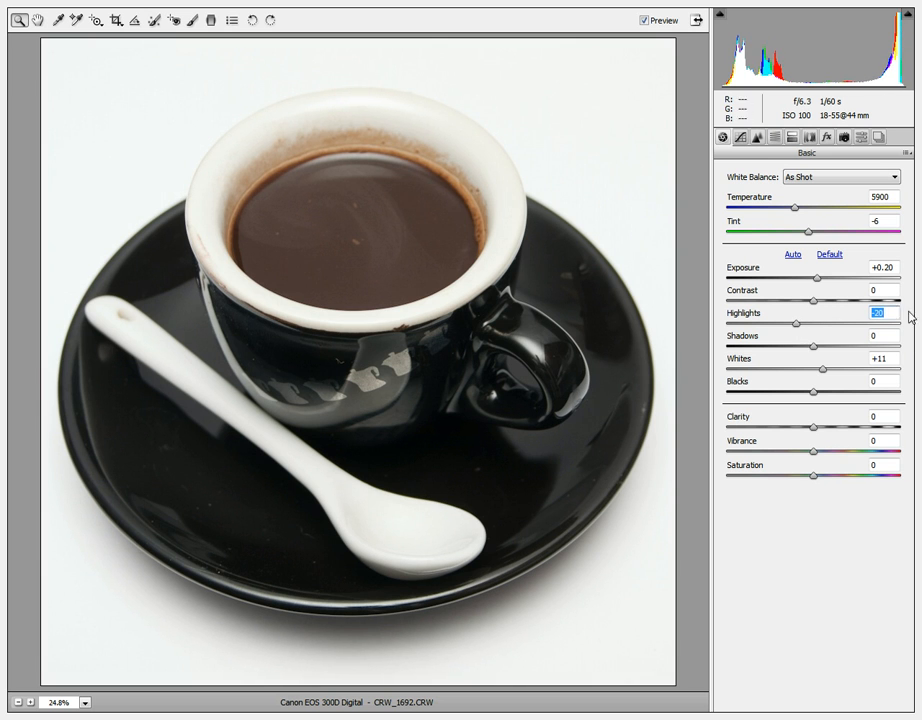
pyautogui.click(823, 372)
pyautogui.moveTo(799, 326); pyautogui.dragTo(832, 353)
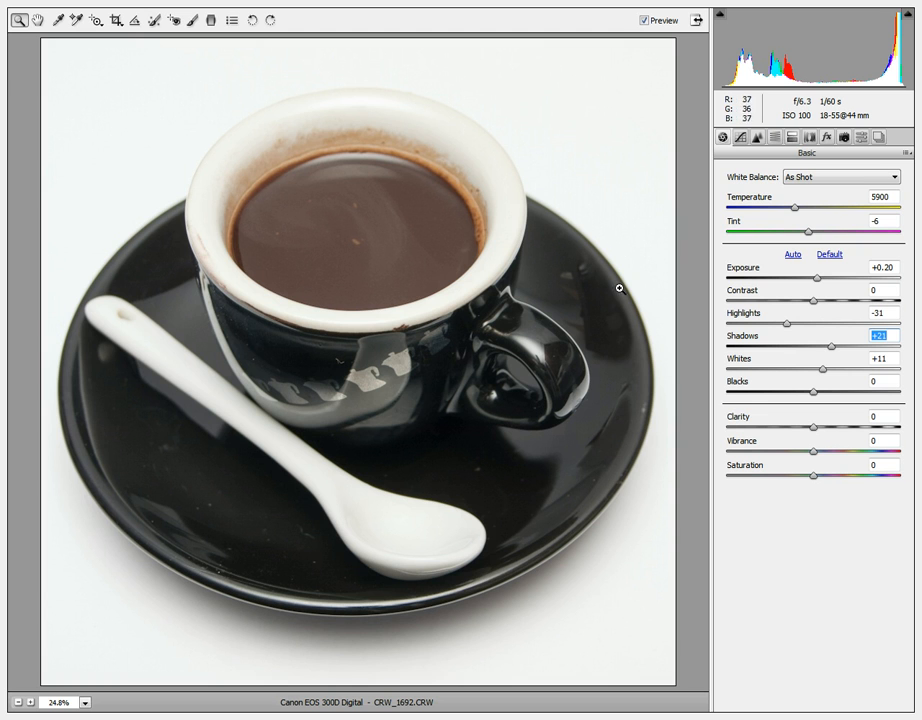
pyautogui.moveTo(815, 428); pyautogui.dragTo(853, 450)
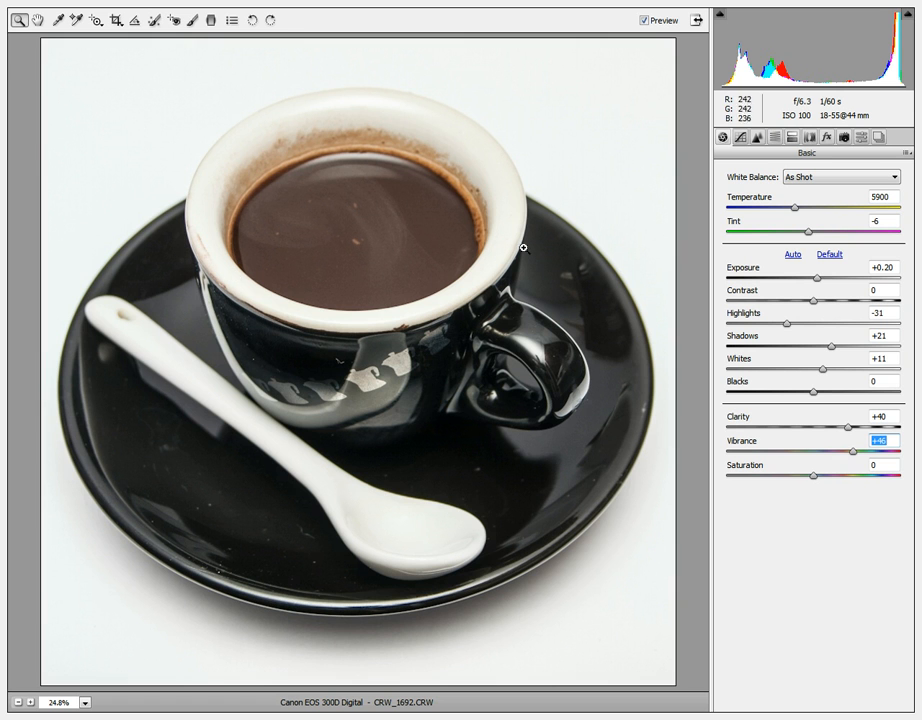
# Viewing the coffee surface at 100%, set Luminance noise reduction to 66 and Color noise reduction to 53.
pyautogui.click(757, 137)
pyautogui.rightClick(425, 362)
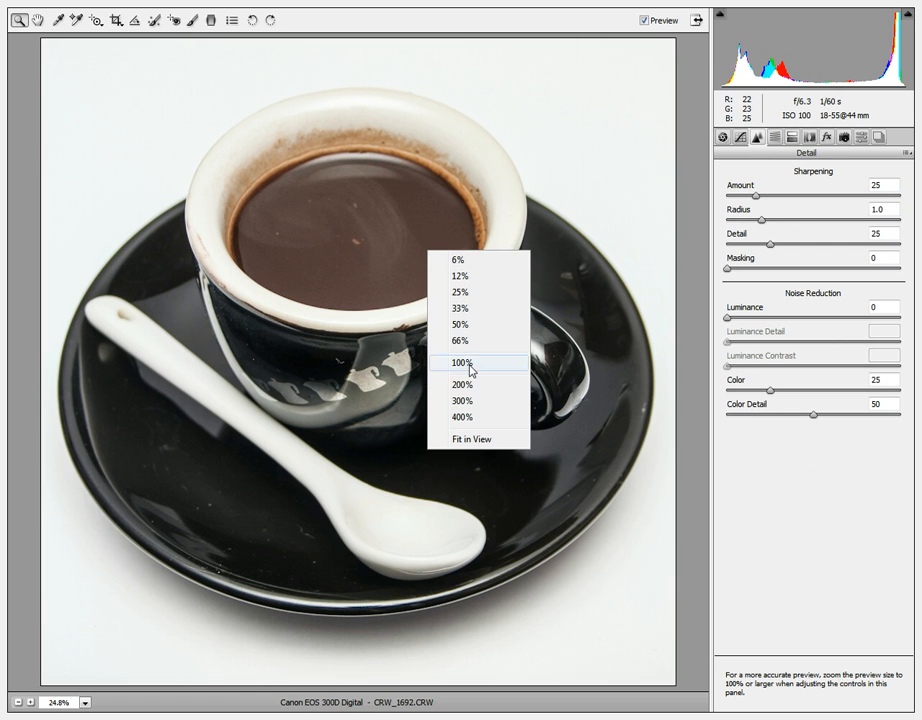
pyautogui.click(470, 360)
pyautogui.scroll(8, 573, 321)
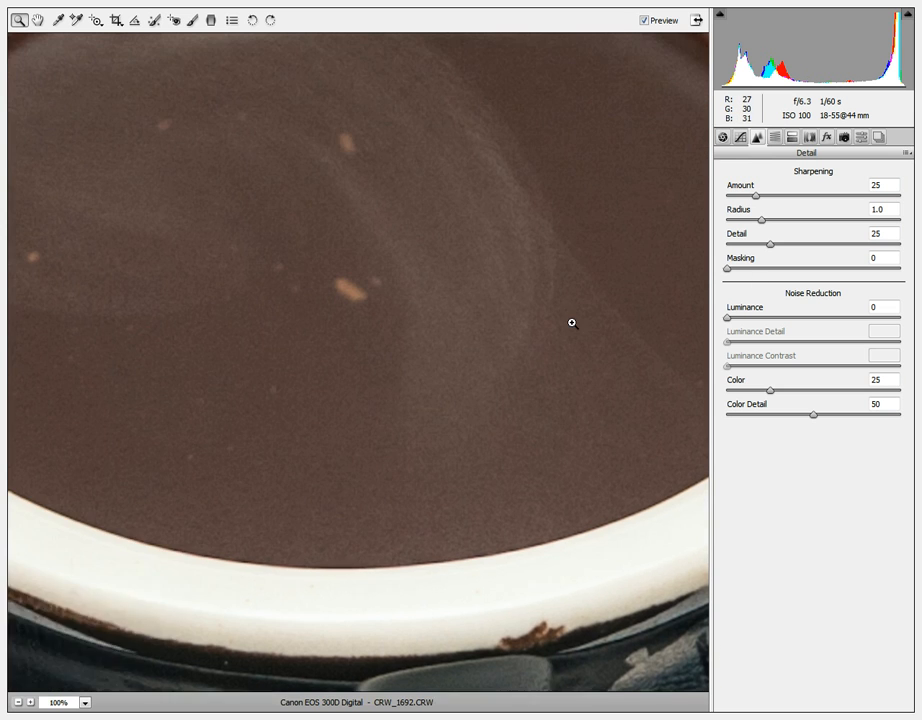
pyautogui.scroll(-3, 575, 322)
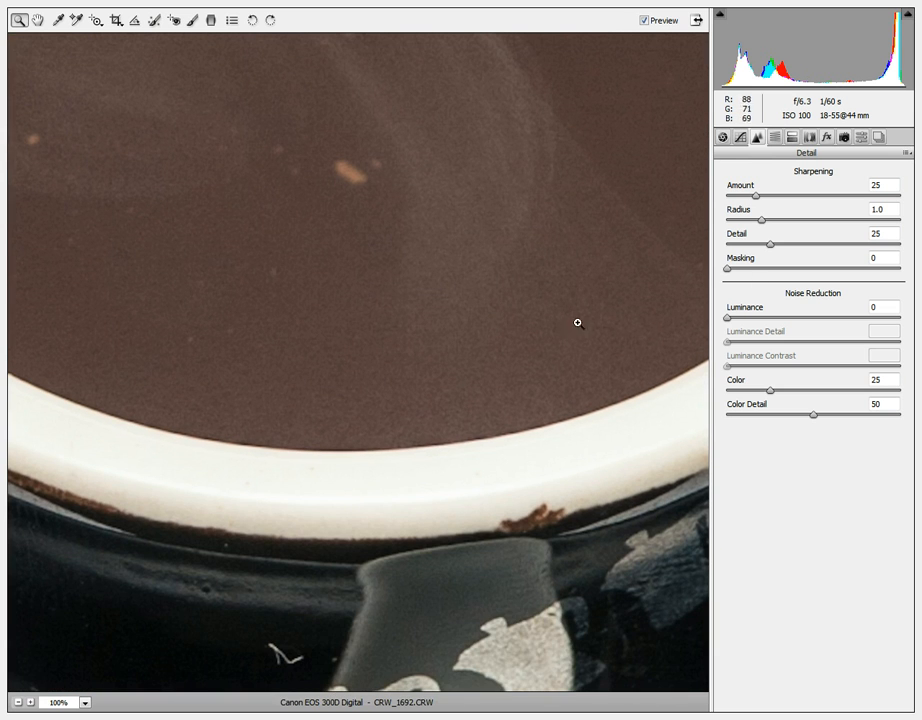
pyautogui.click(824, 318)
pyautogui.click(842, 318)
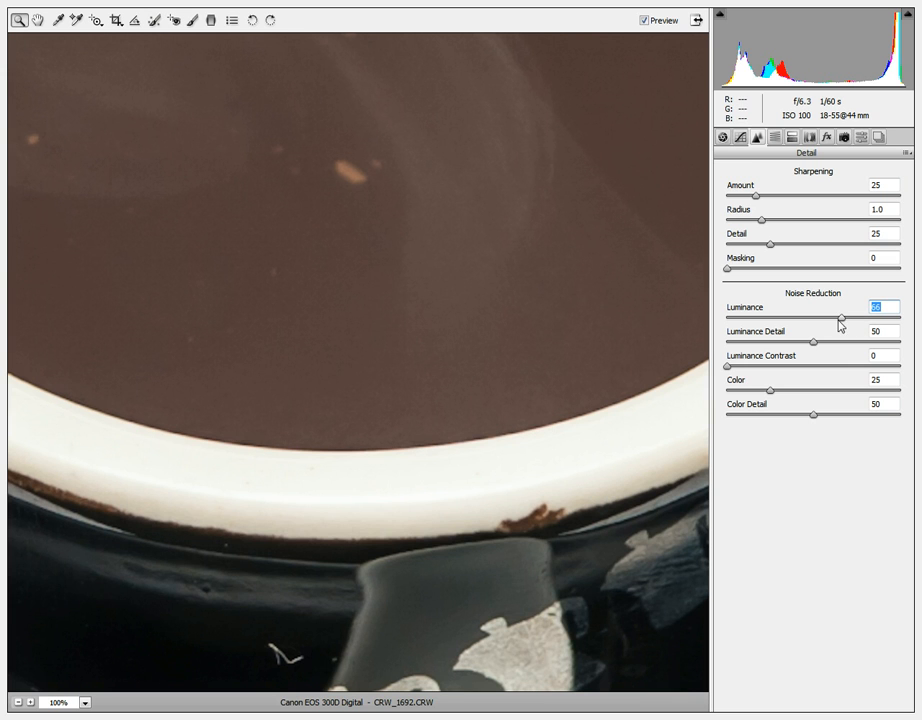
pyautogui.click(820, 391)
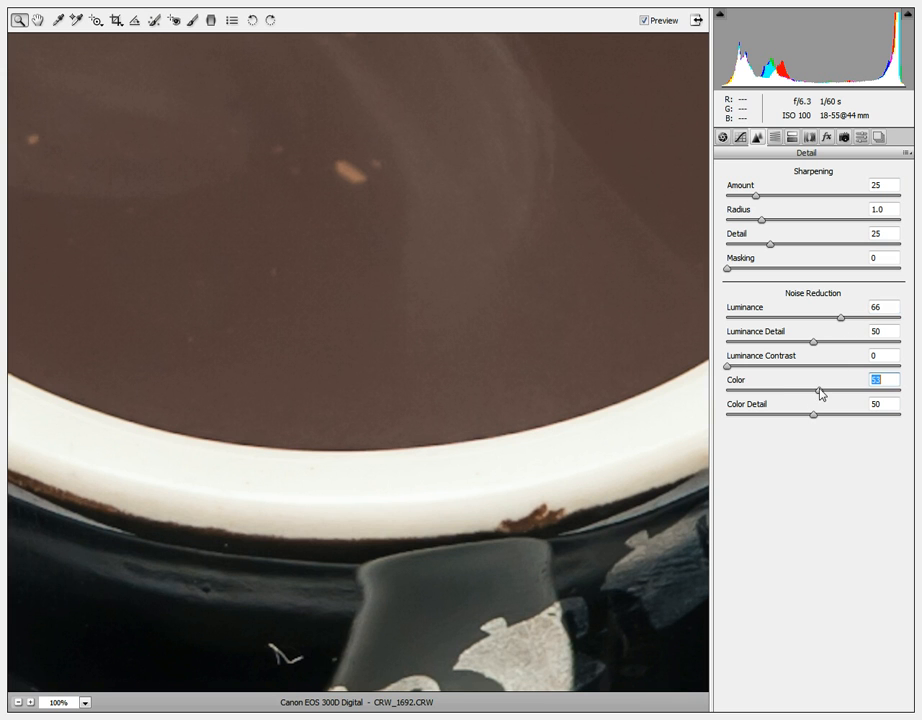
# Compare the cup's reflections and coffee surface at 100% with and without the noise reduction, and return to the fitted view.
pyautogui.scroll(-5, 513, 451)
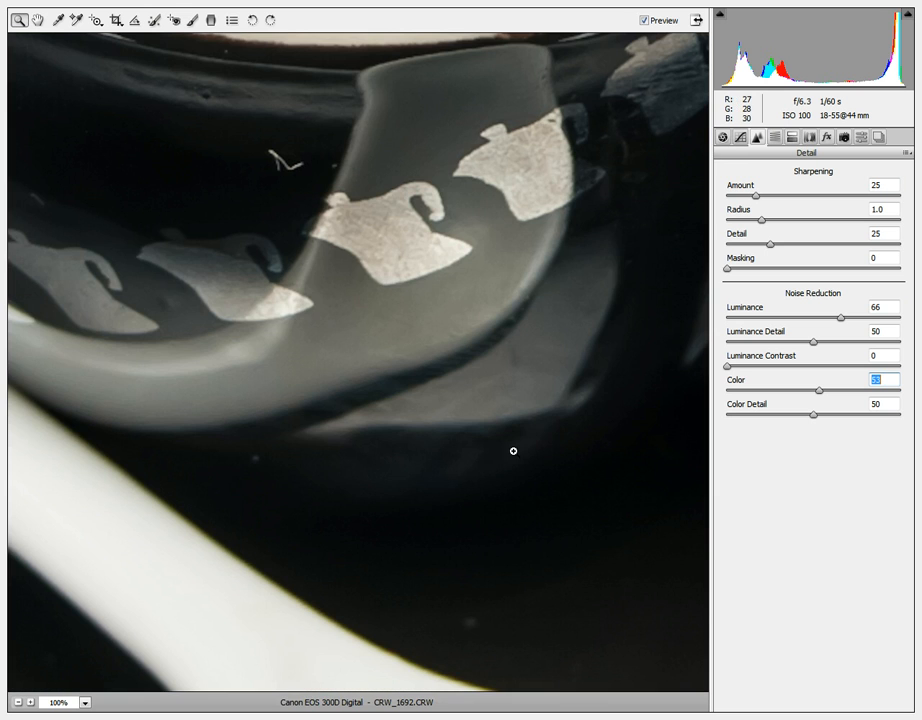
pyautogui.click(667, 22)
pyautogui.click(666, 23)
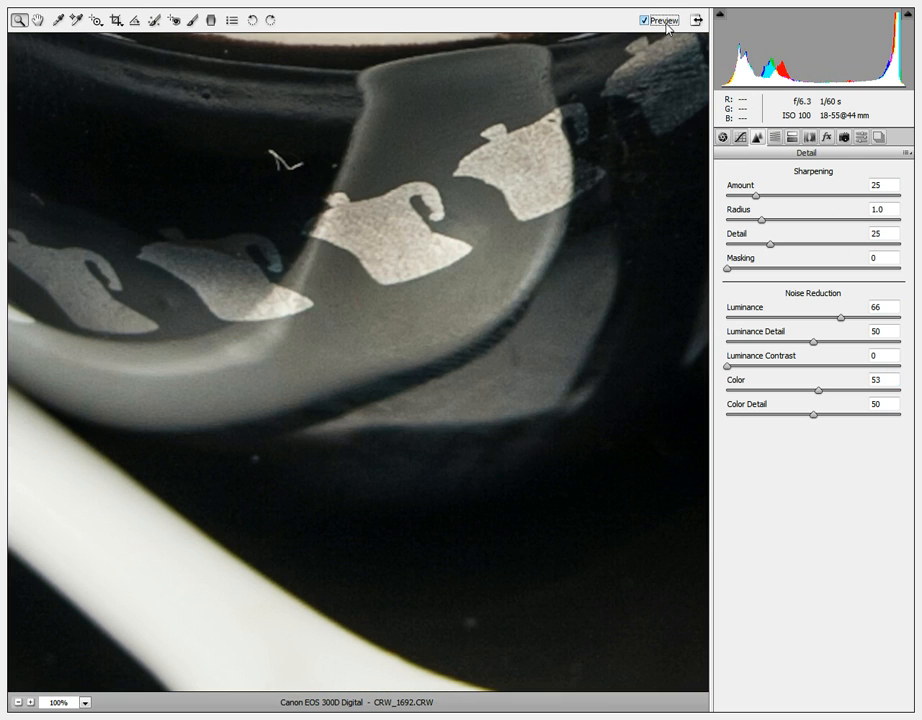
pyautogui.scroll(15, 572, 278)
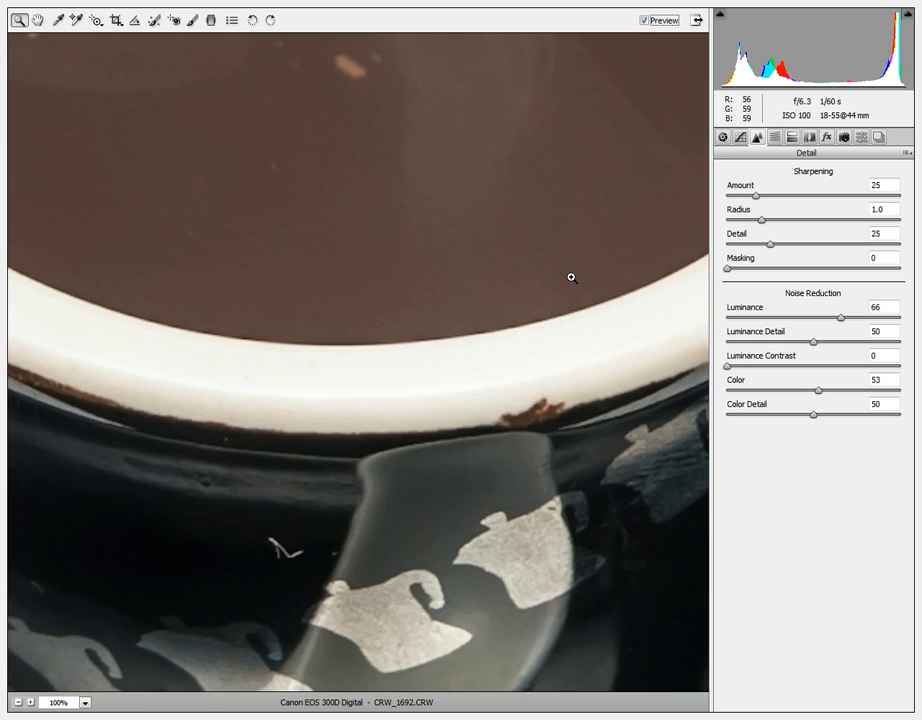
pyautogui.scroll(-1, 603, 423)
pyautogui.scroll(-10, 603, 423)
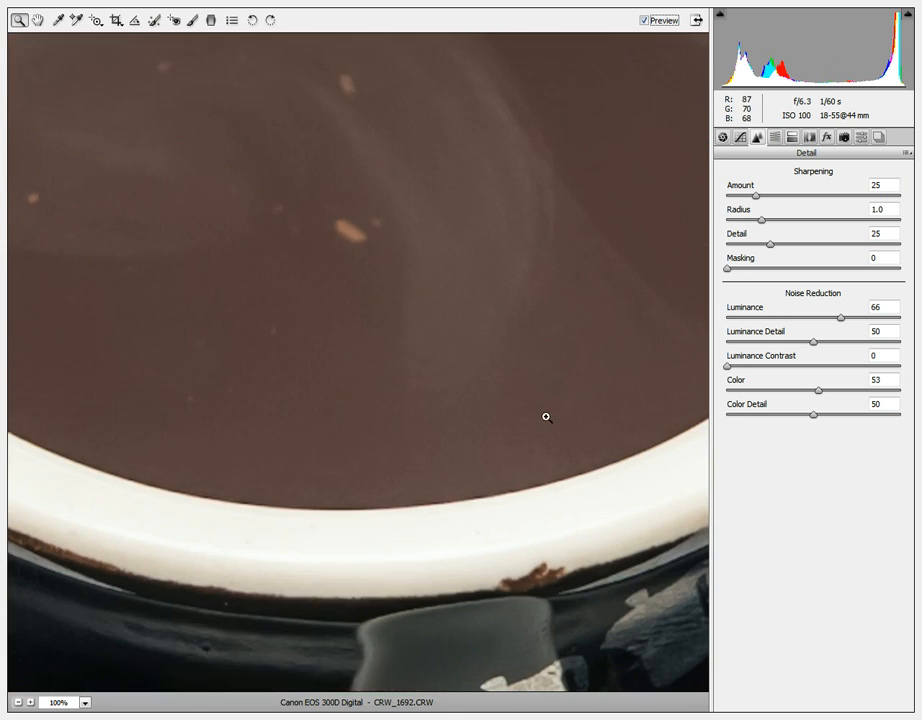
pyautogui.rightClick(416, 355)
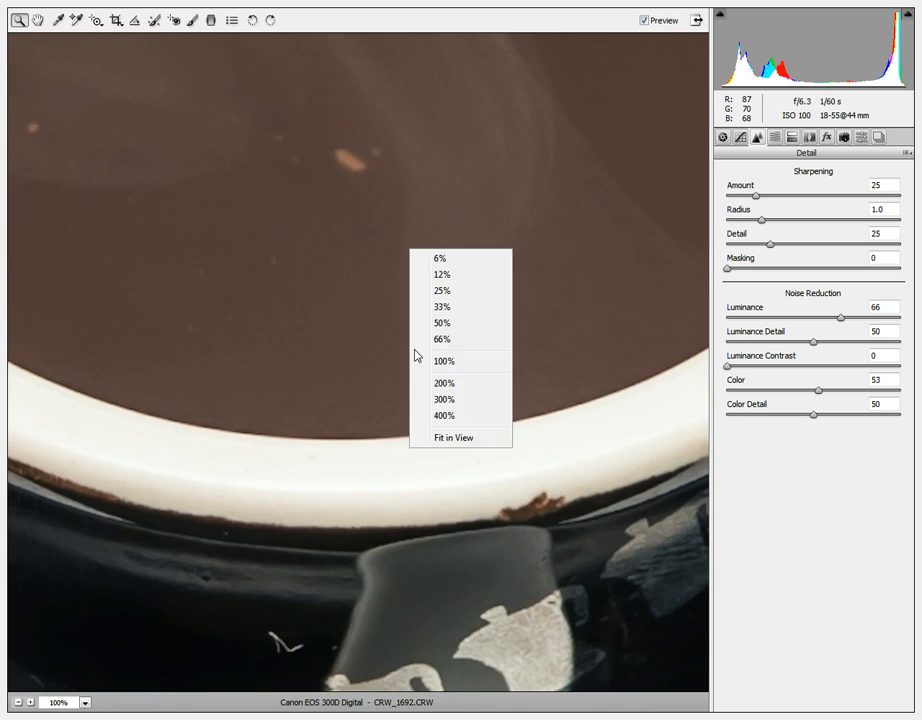
pyautogui.click(478, 440)
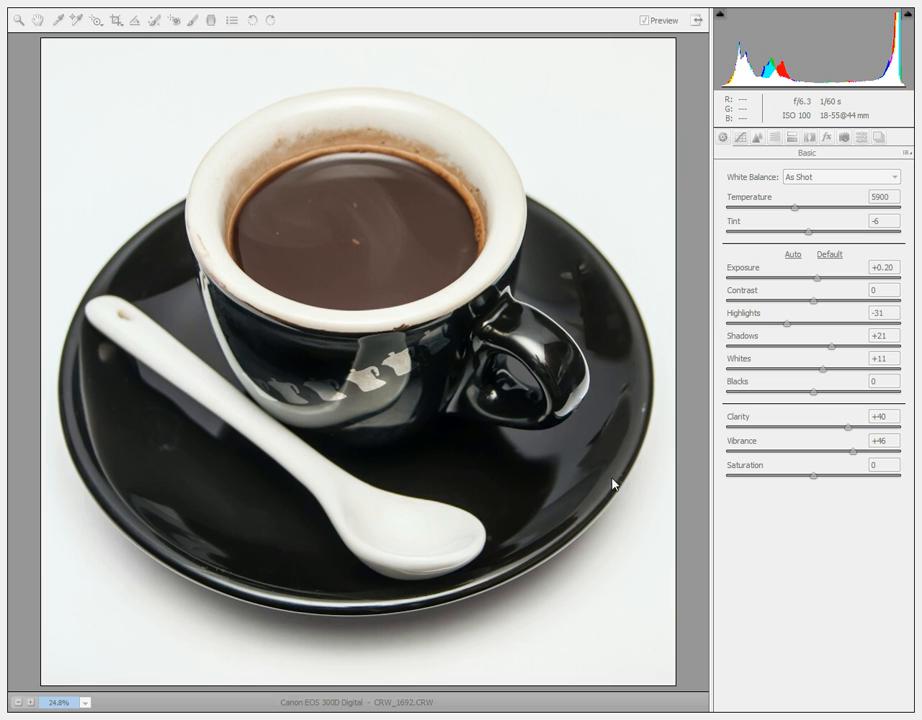
# Set Defringe to All Edges in the manual lens corrections.
pyautogui.click(828, 138)
pyautogui.click(810, 137)
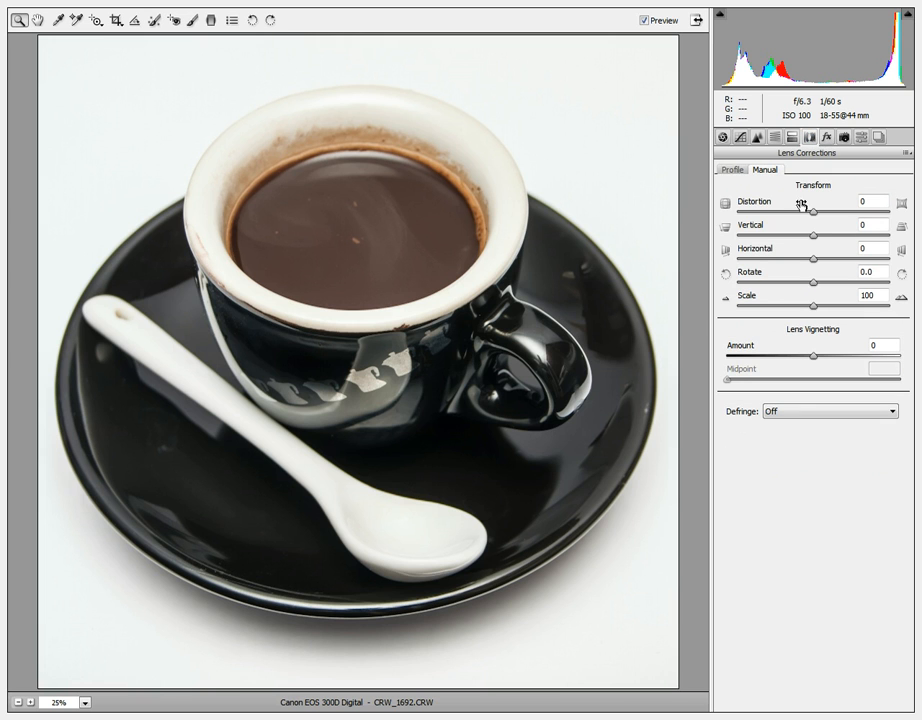
pyautogui.click(788, 415)
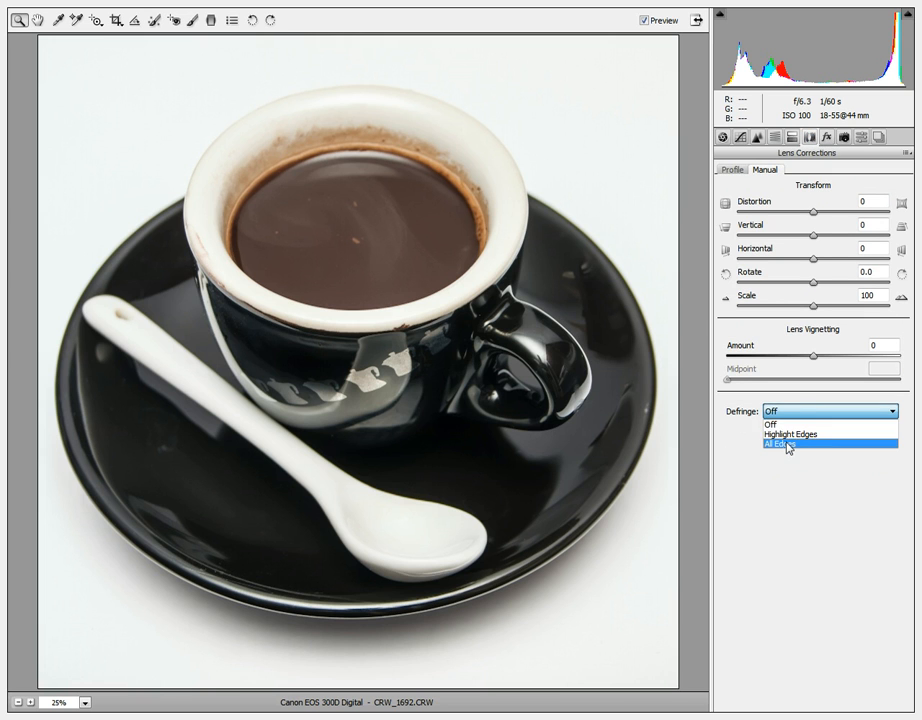
pyautogui.click(787, 444)
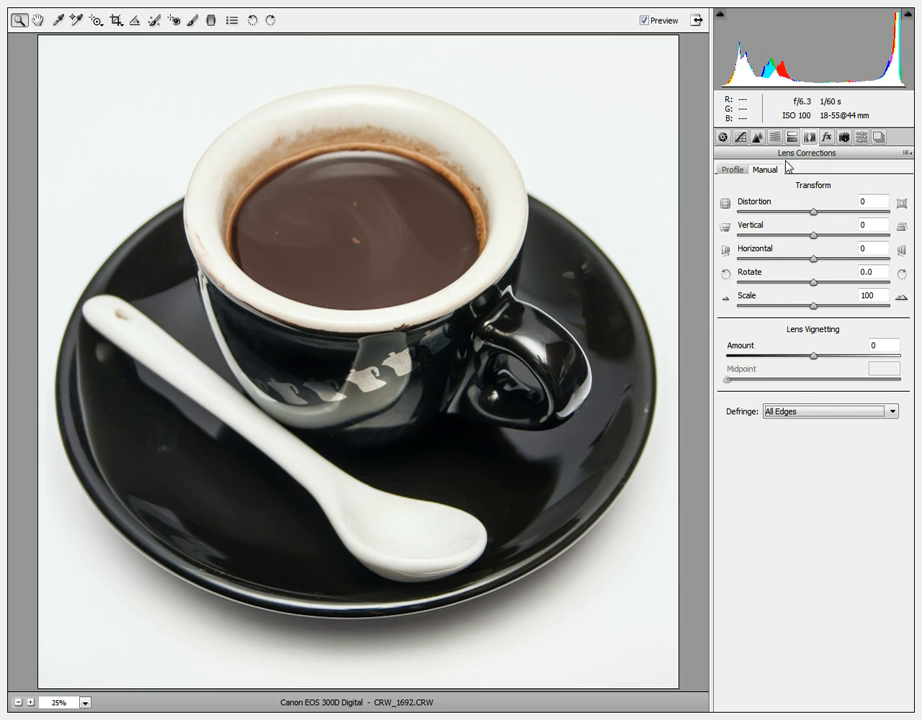
# Enable lens profile corrections with the Canon make and the Adobe profile for the Canon EF-S 18-55mm lens.
pyautogui.click(734, 172)
pyautogui.click(765, 172)
pyautogui.click(736, 174)
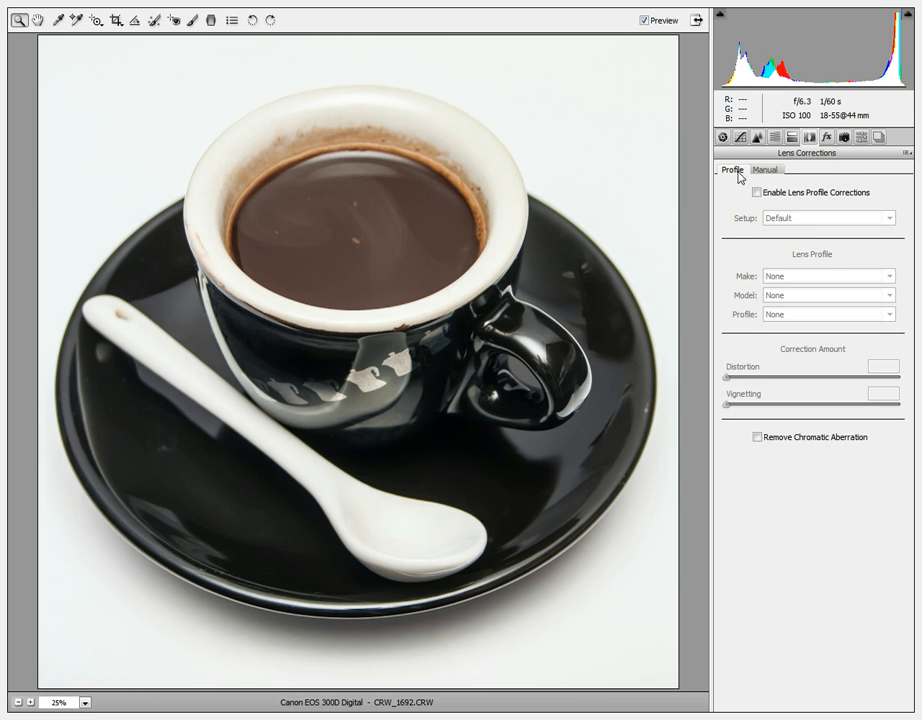
pyautogui.click(786, 196)
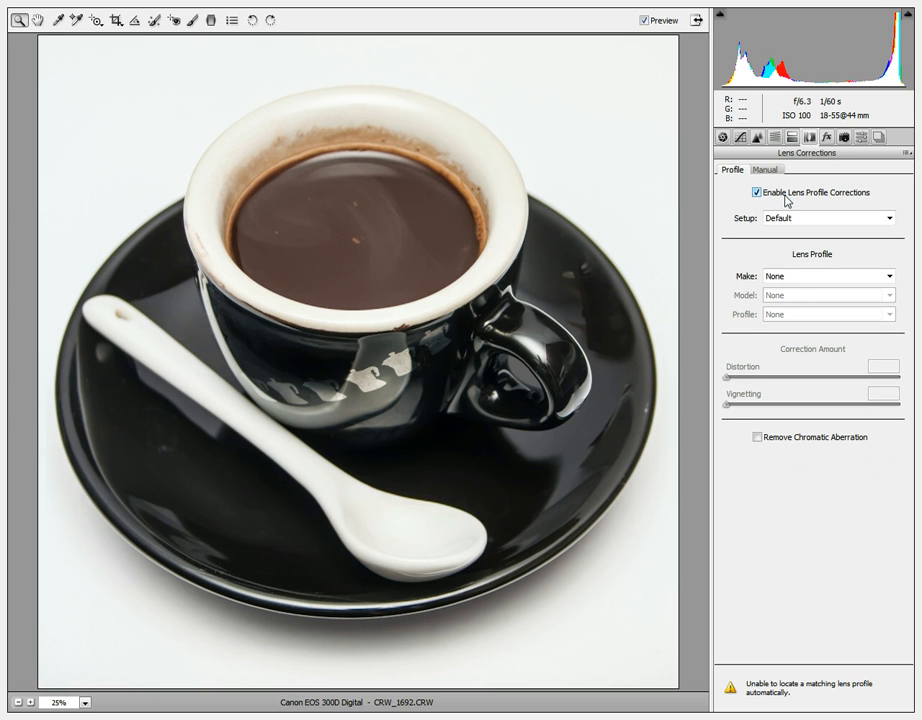
pyautogui.click(794, 279)
pyautogui.click(801, 316)
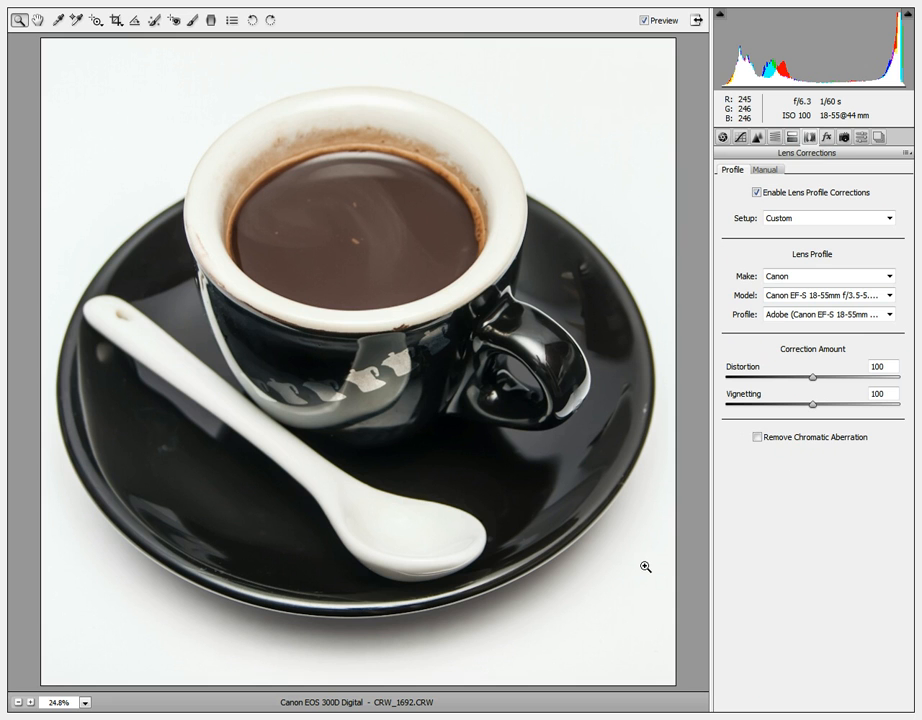
# Shape a custom S-curve on the RGB point tone curve, raising the highlights, lowering the shadows to input 66 and output 50, and adjusting the midtones.
pyautogui.click(722, 137)
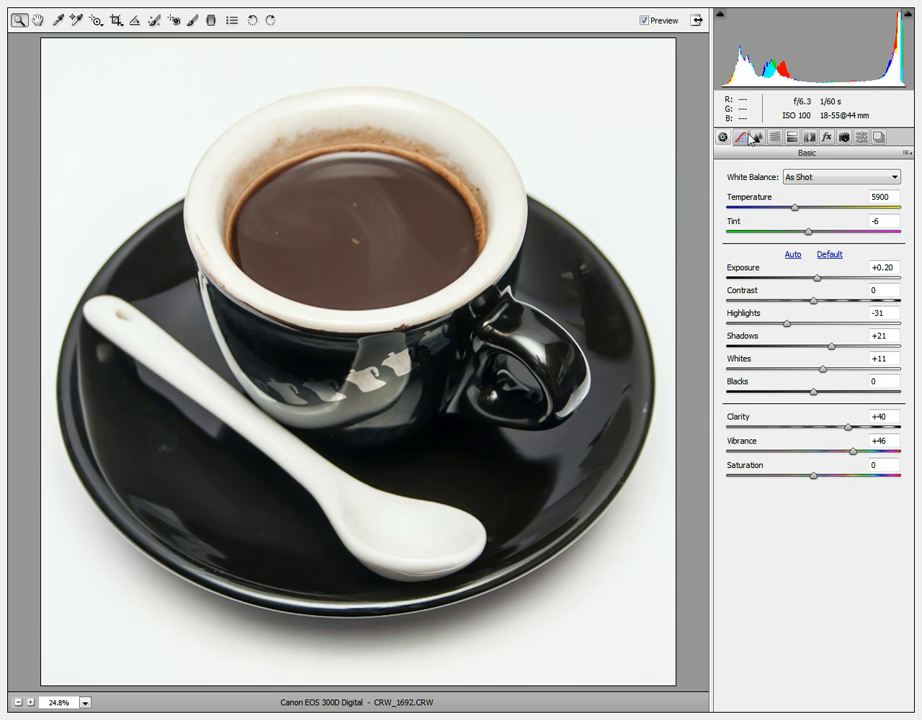
pyautogui.click(740, 137)
pyautogui.click(792, 197)
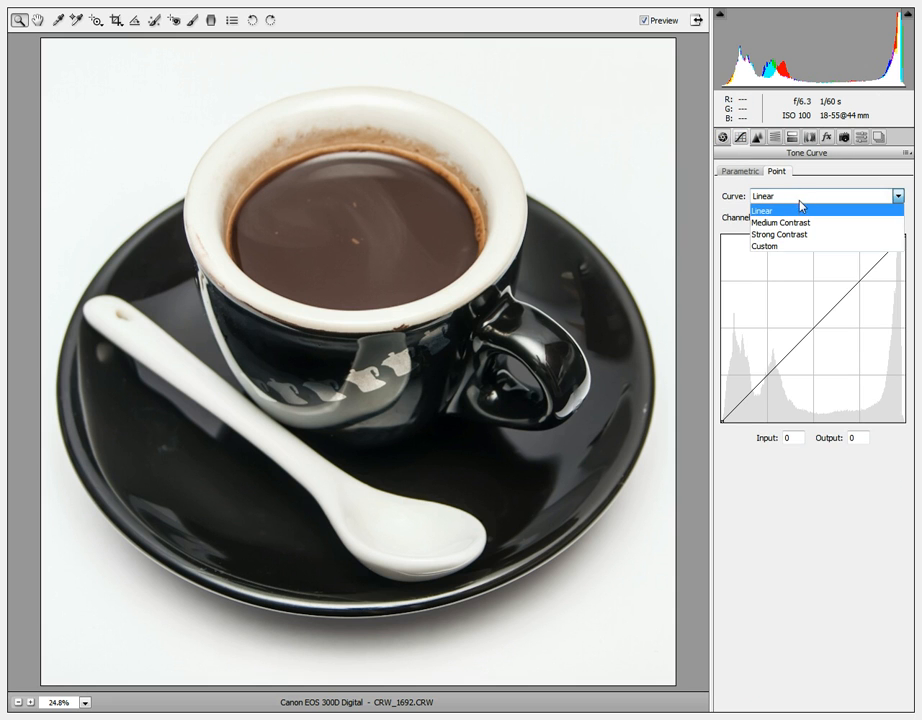
pyautogui.click(791, 212)
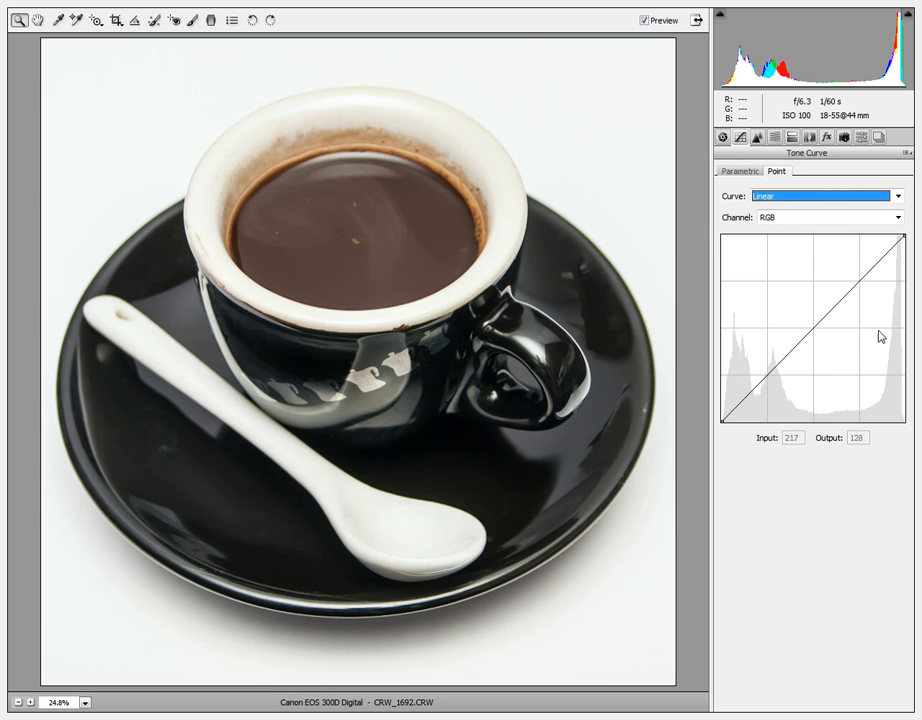
pyautogui.click(855, 275)
pyautogui.moveTo(855, 275)
pyautogui.mouseDown()
pyautogui.moveTo(858, 283)
pyautogui.moveTo(855, 274)
pyautogui.mouseUp()
pyautogui.click(765, 367)
pyautogui.moveTo(765, 367); pyautogui.dragTo(768, 384)
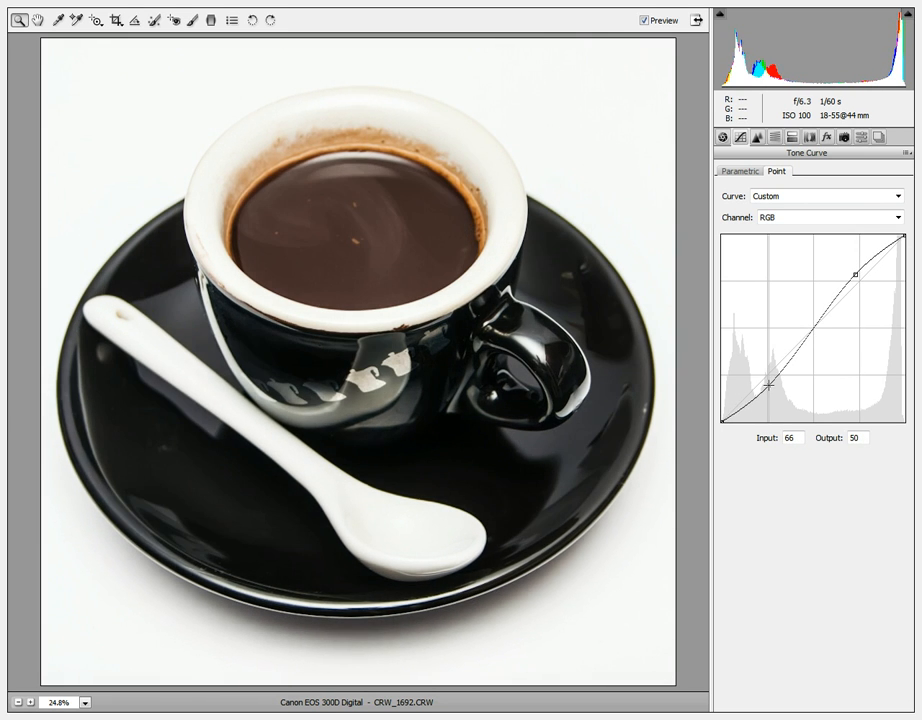
pyautogui.moveTo(814, 325); pyautogui.dragTo(803, 321)
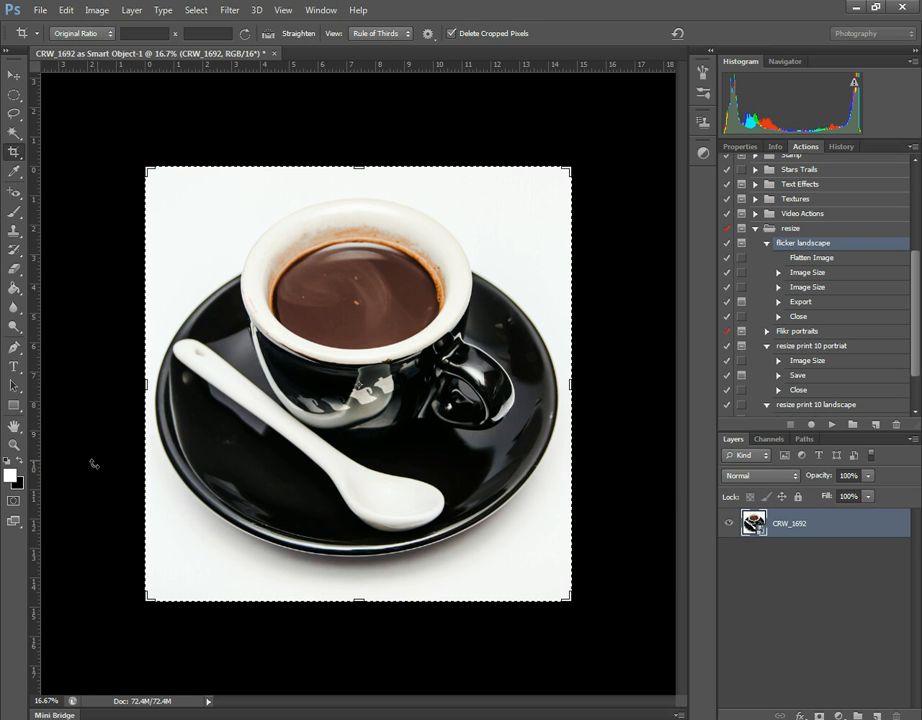
# In Photoshop, fit the coffee cup image on screen and show the document's edit history.
pyautogui.click(15, 446)
pyautogui.rightClick(450, 411)
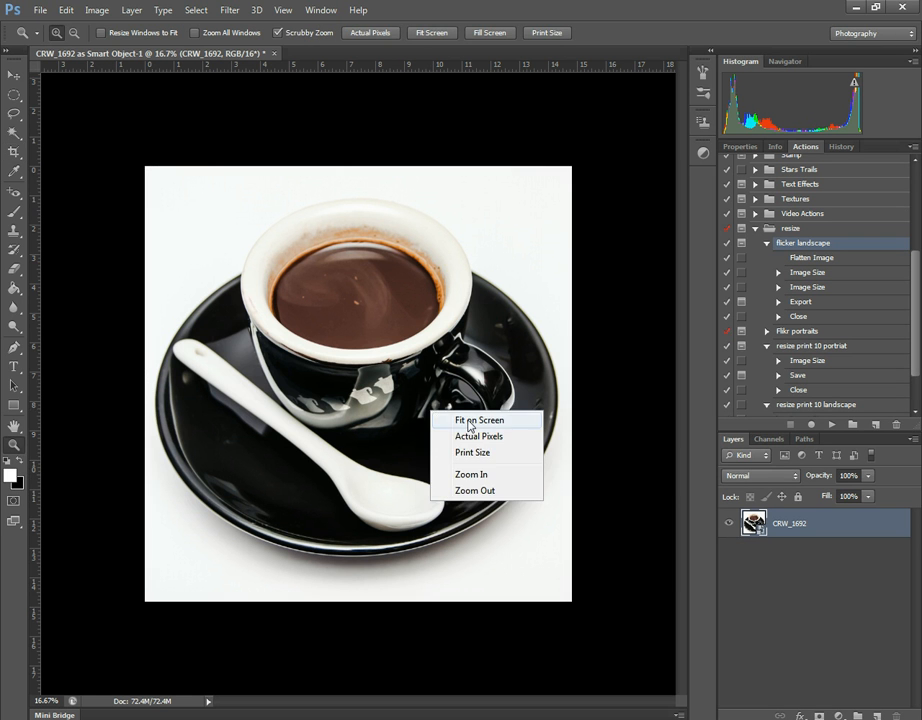
pyautogui.click(470, 422)
pyautogui.click(842, 148)
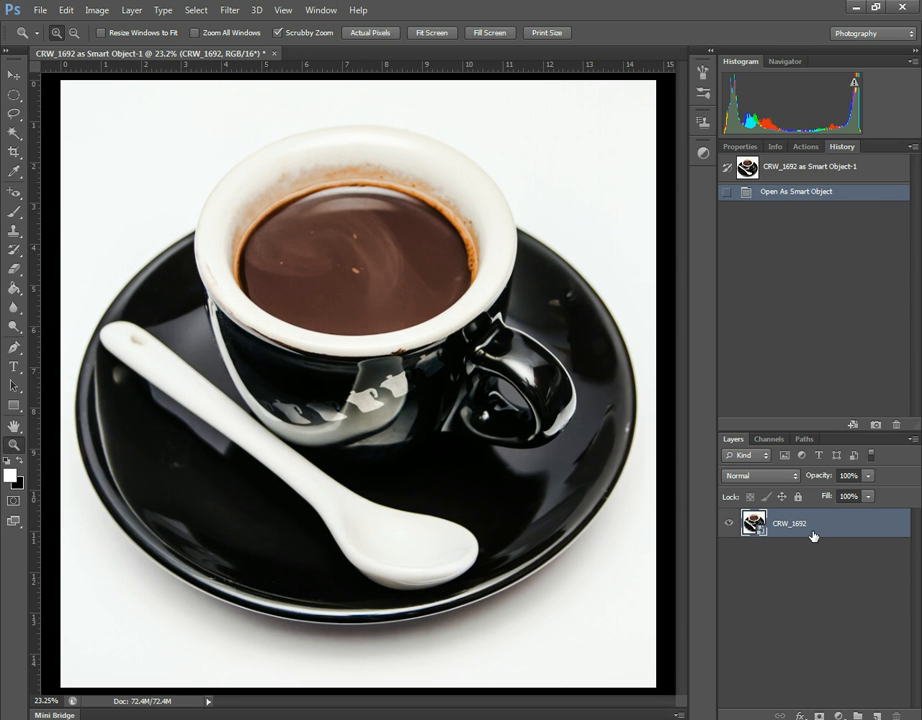
# Make a rasterized duplicate of the CRW_1692 smart object layer with the Screen blend mode.
pyautogui.moveTo(812, 531); pyautogui.dragTo(857, 715)
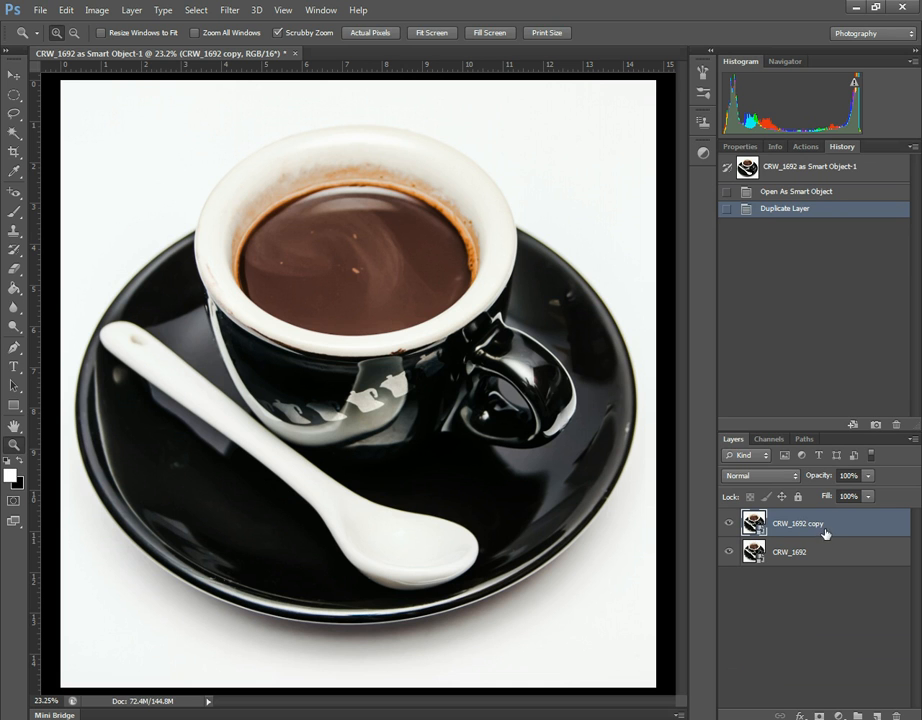
pyautogui.rightClick(826, 526)
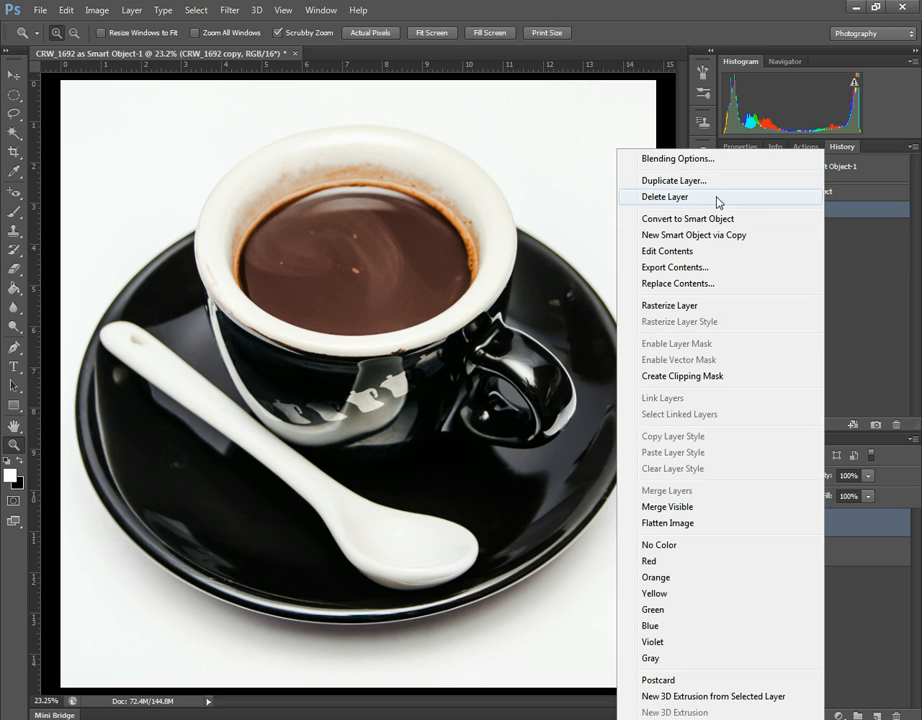
pyautogui.click(708, 306)
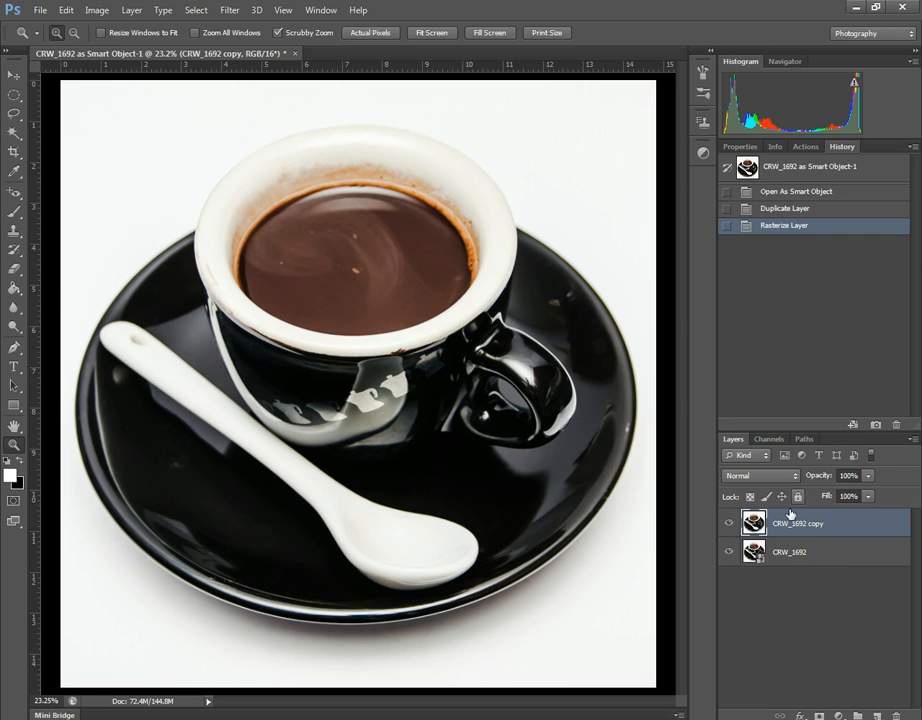
pyautogui.click(795, 478)
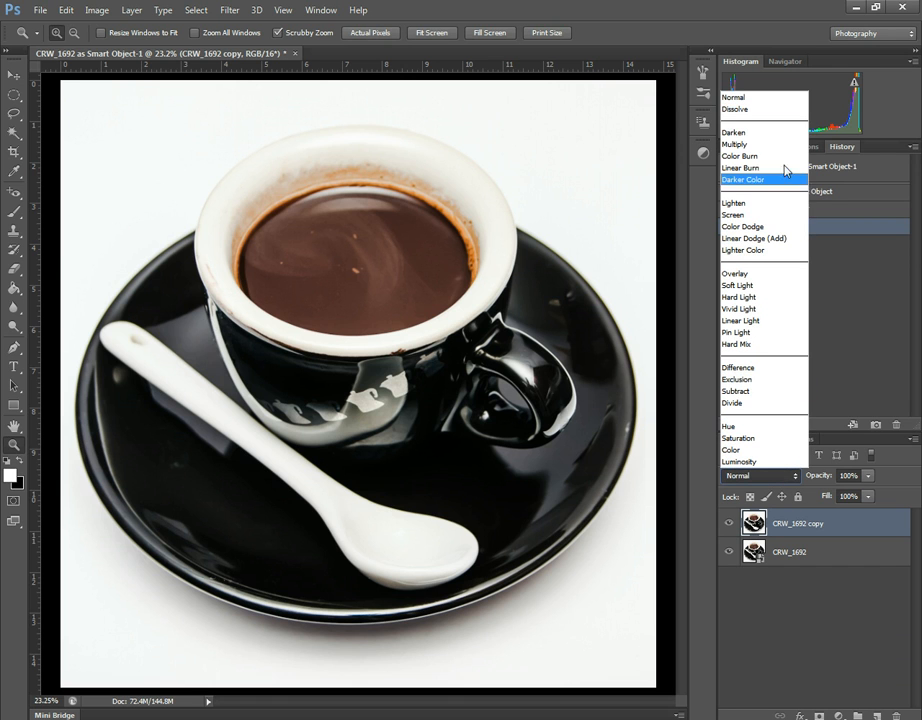
pyautogui.click(755, 215)
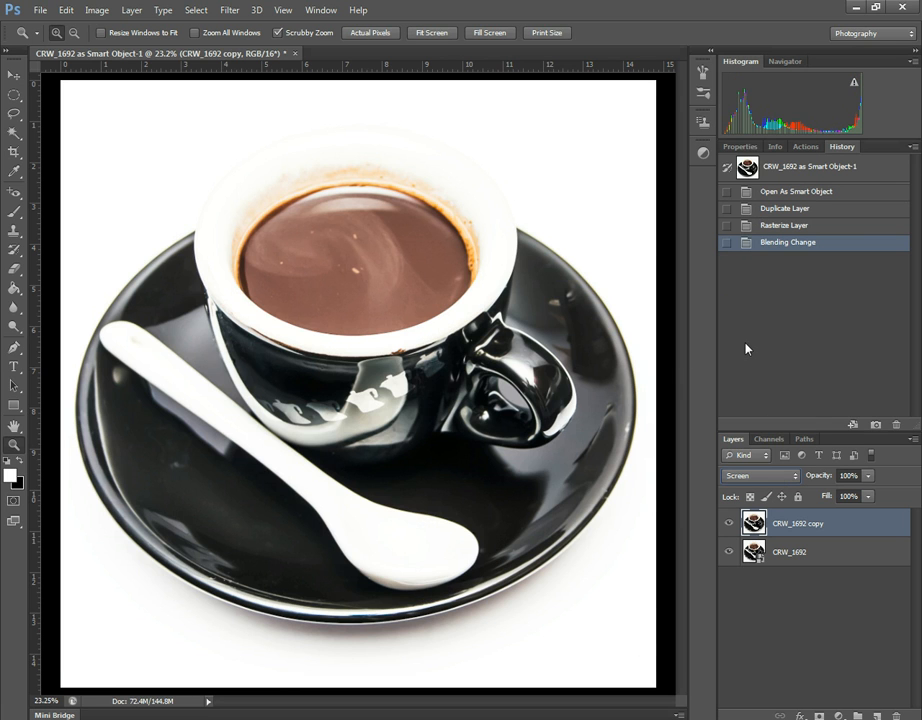
# Hide the CRW_1692 copy layer and select the image's white areas with Color Range at Fuzziness 28.
pyautogui.click(729, 524)
pyautogui.click(13, 131)
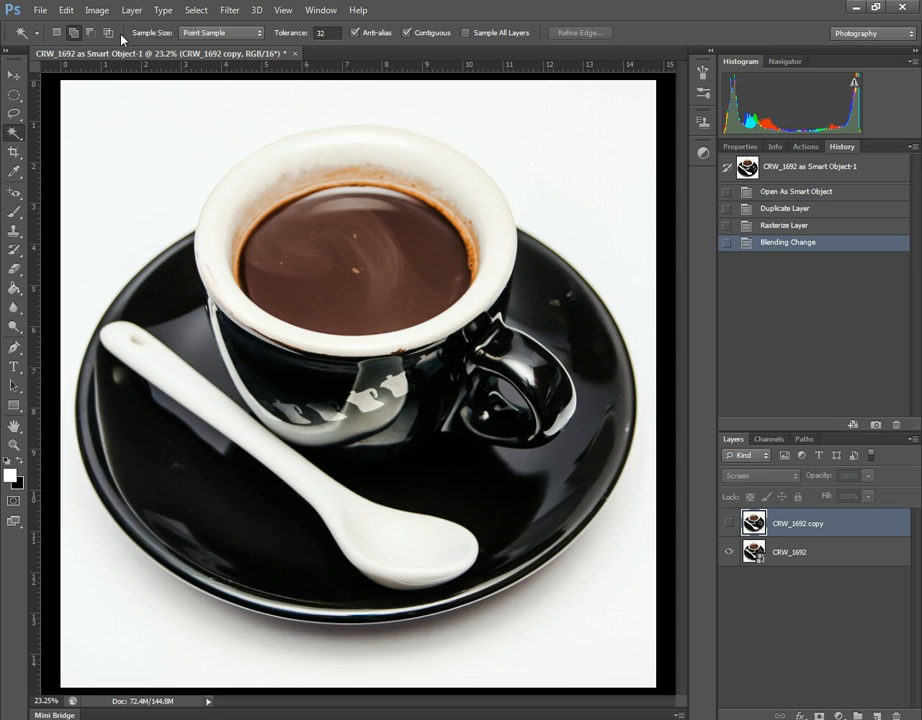
pyautogui.click(196, 10)
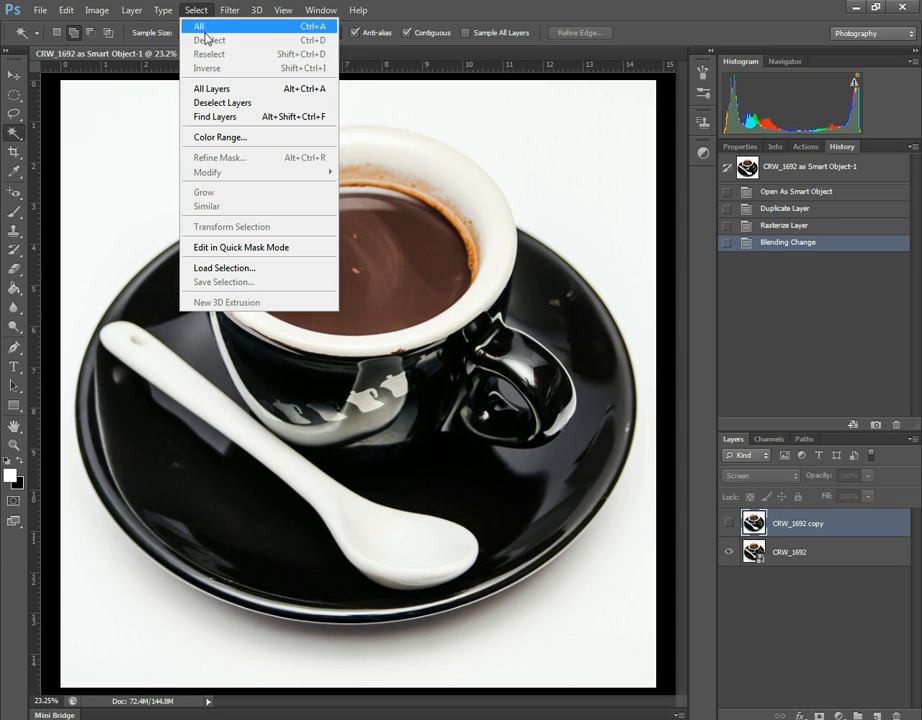
pyautogui.click(245, 138)
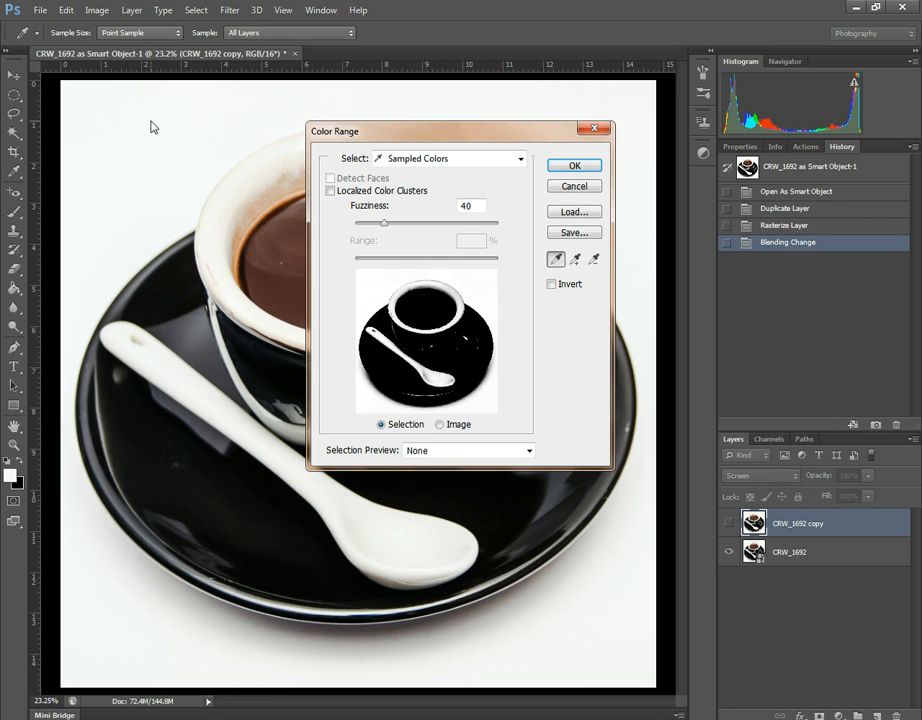
pyautogui.moveTo(382, 222)
pyautogui.mouseDown()
pyautogui.moveTo(410, 222)
pyautogui.moveTo(364, 222)
pyautogui.moveTo(377, 228)
pyautogui.mouseUp()
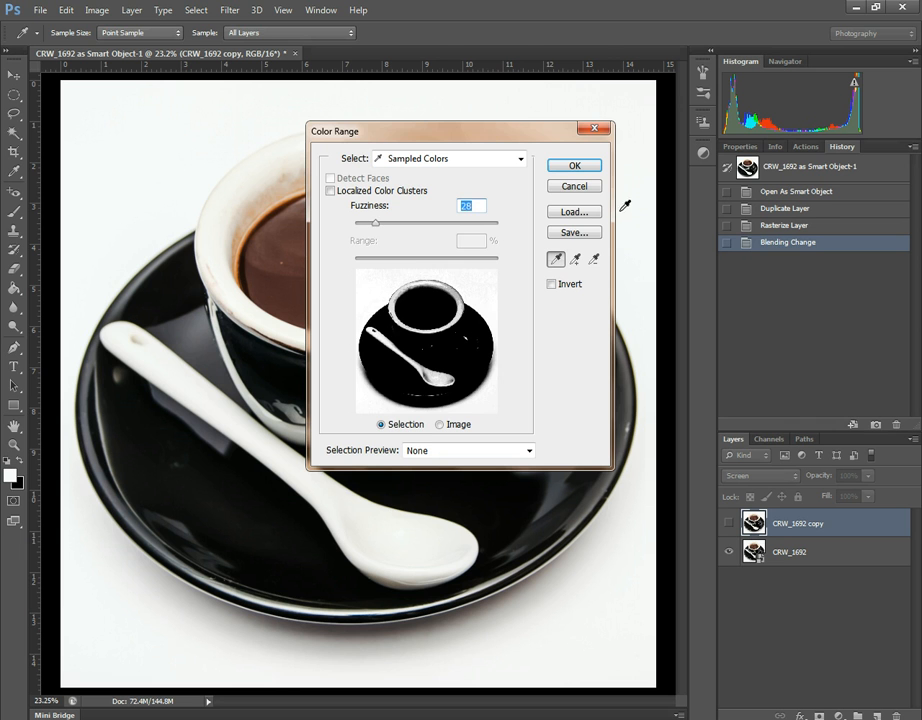
pyautogui.click(590, 167)
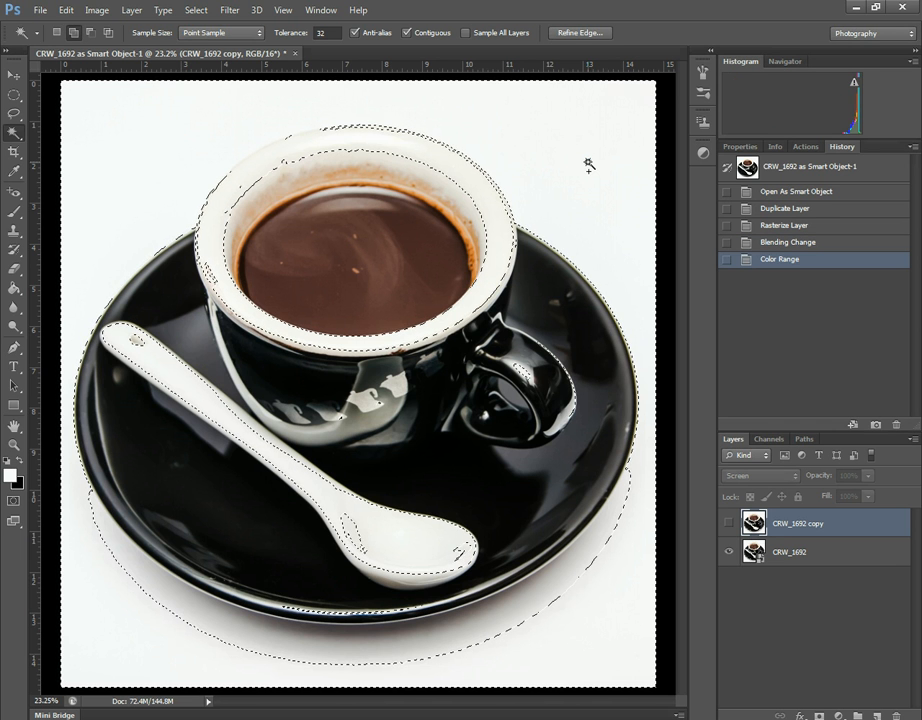
# Show the CRW_1692 copy layer and add a layer mask to it from the white-area selection.
pyautogui.click(728, 524)
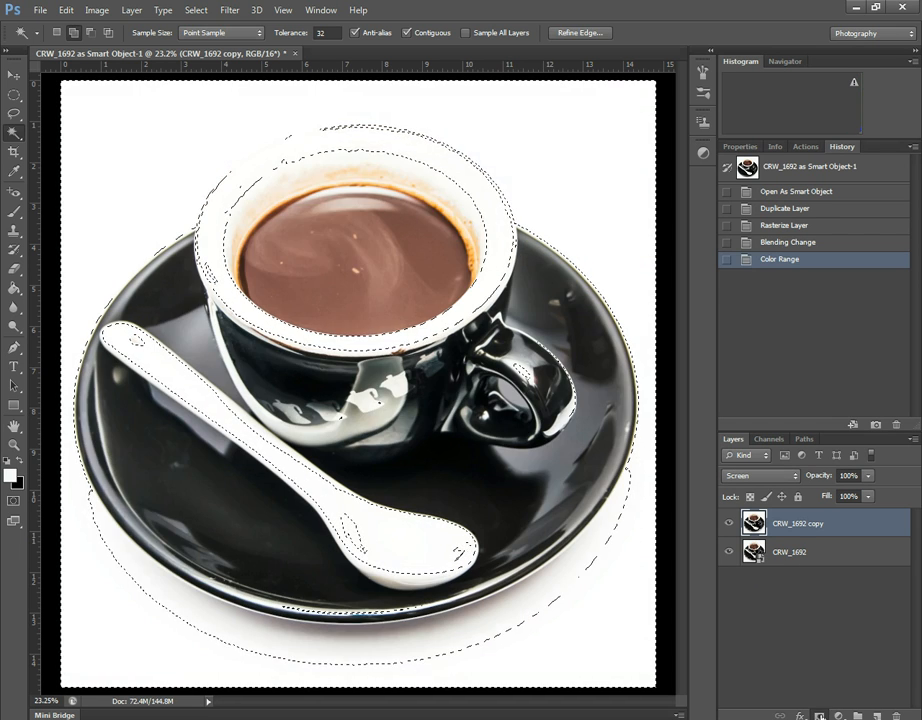
pyautogui.click(819, 716)
pyautogui.click(757, 520)
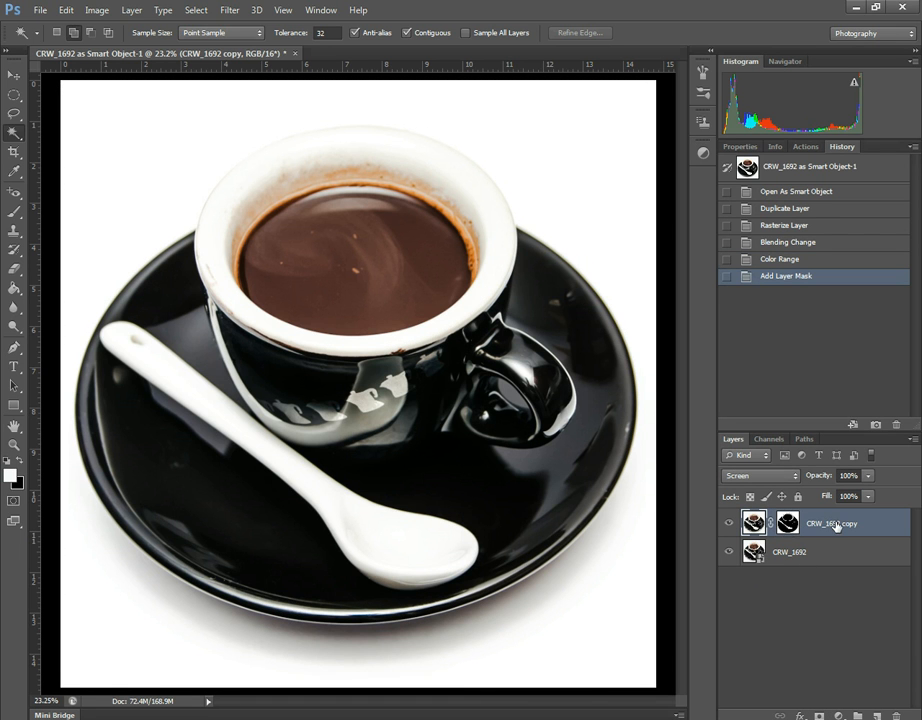
# Compare the background and cup rim with and without the masked CRW_1692 copy layer.
pyautogui.click(728, 524)
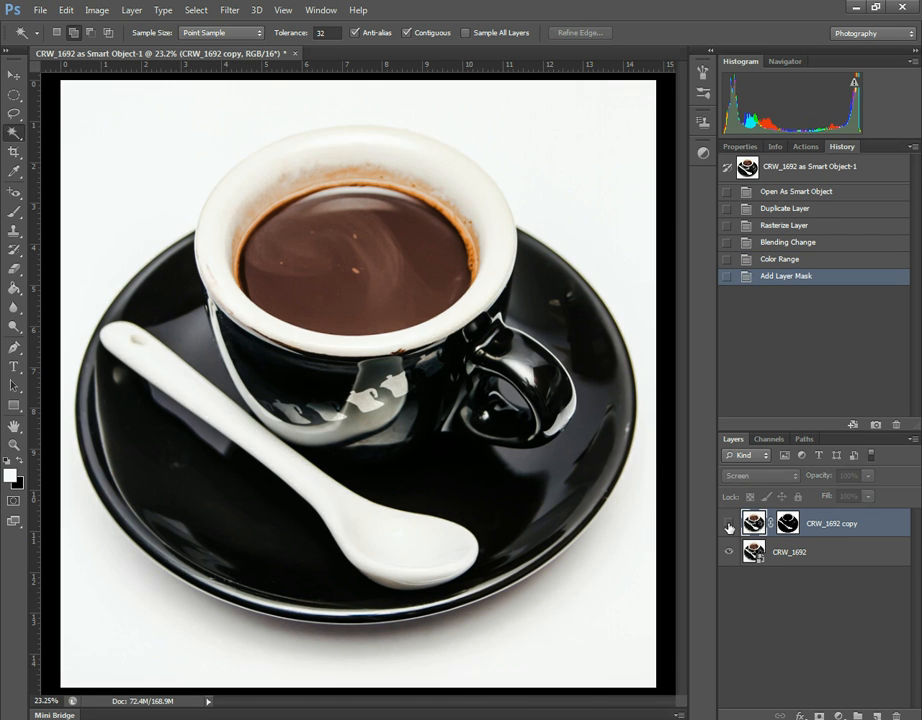
pyautogui.click(728, 524)
pyautogui.click(728, 524)
pyautogui.click(728, 524)
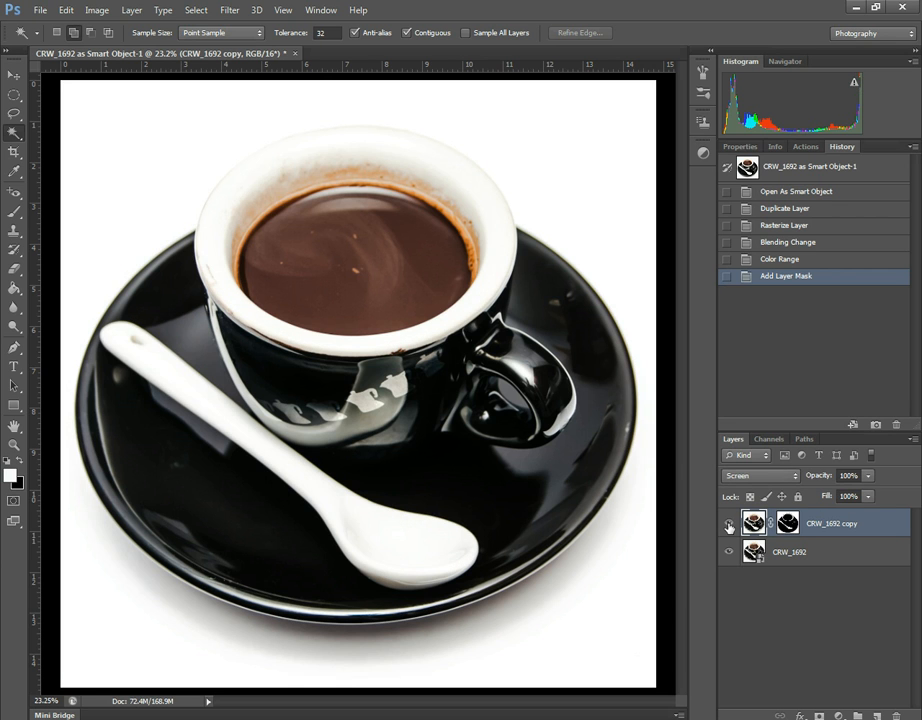
pyautogui.click(728, 524)
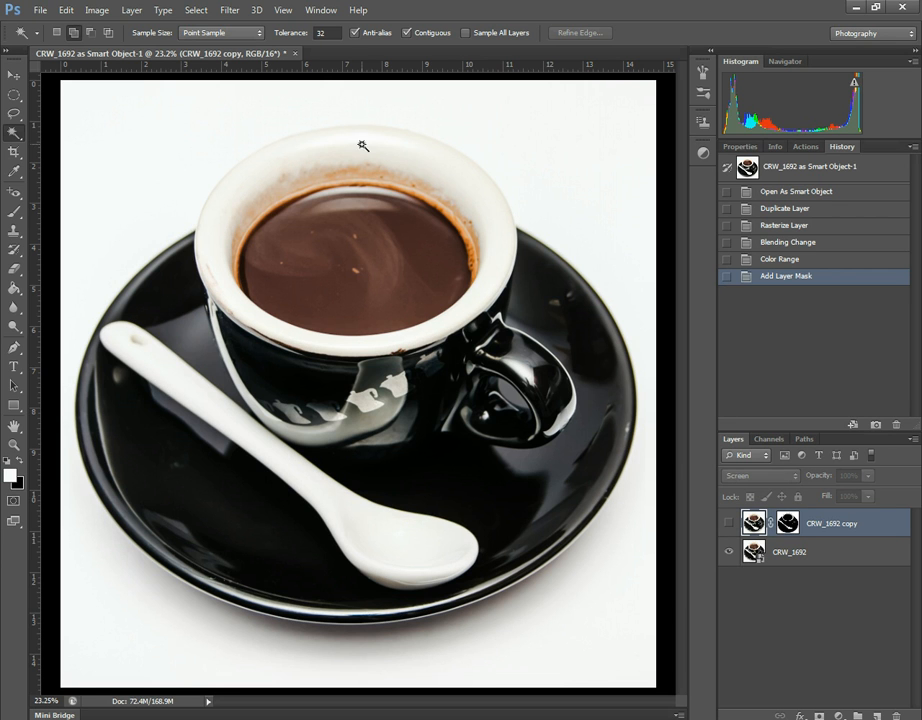
pyautogui.click(728, 524)
pyautogui.click(728, 524)
# Target the CRW_1692 copy's layer mask with a black Brush at 14% opacity and make the layer visible.
pyautogui.click(784, 524)
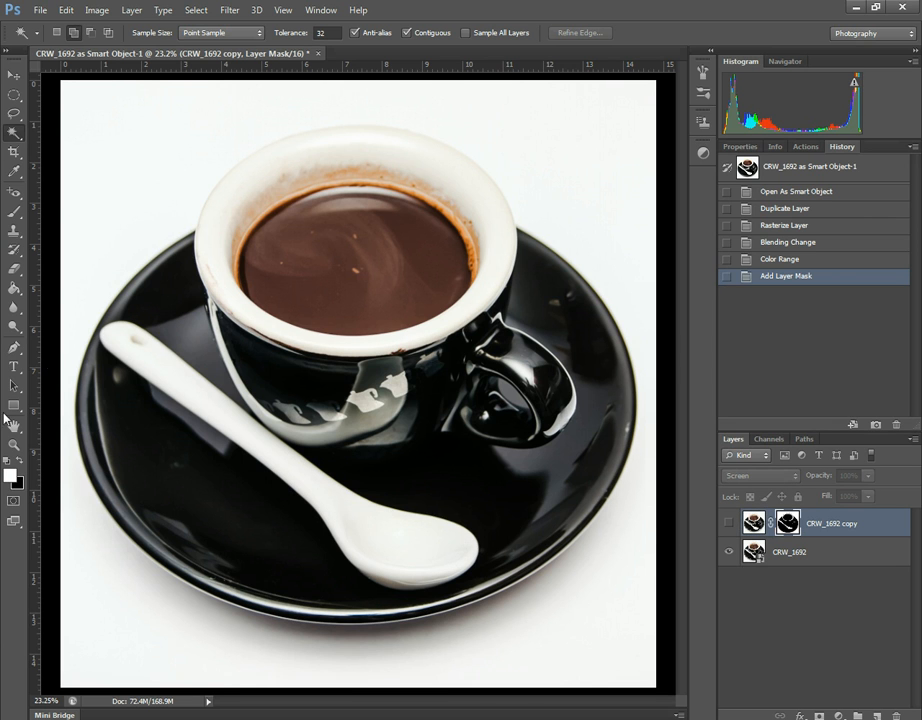
pyautogui.click(14, 211)
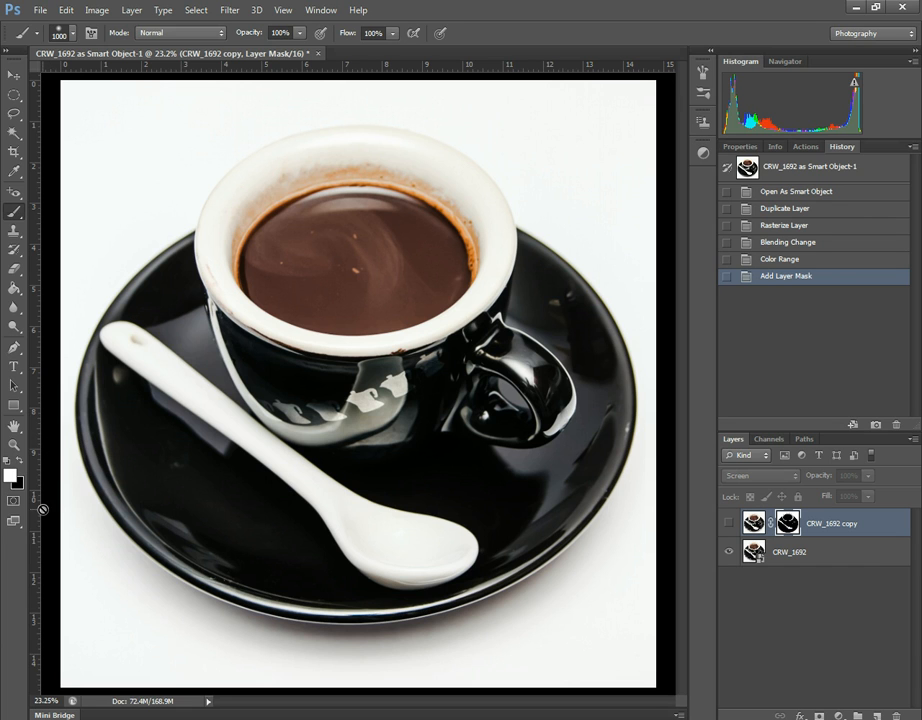
pyautogui.click(19, 461)
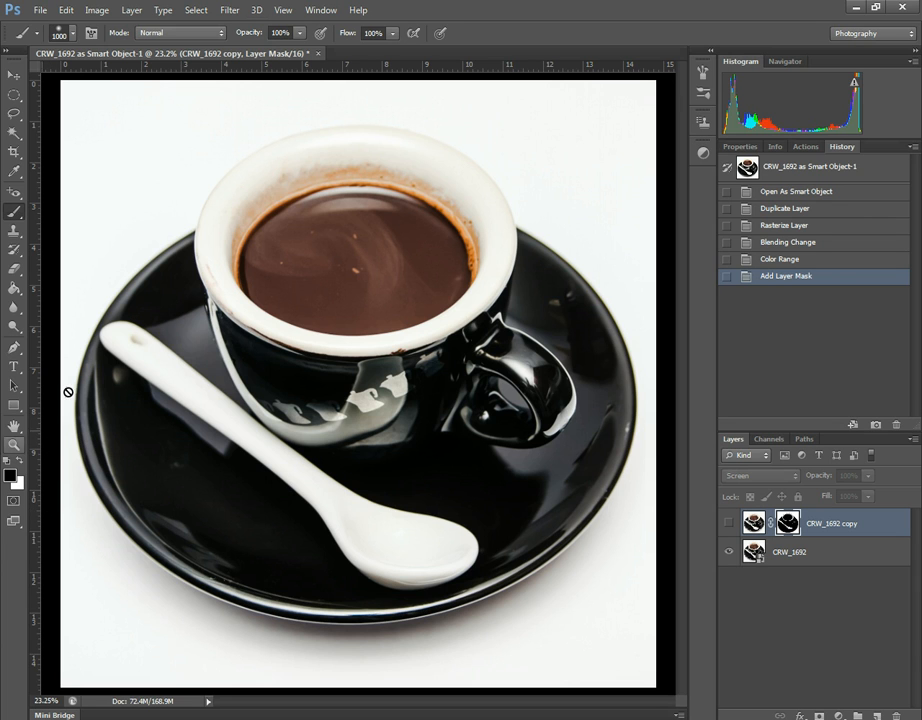
pyautogui.click(302, 34)
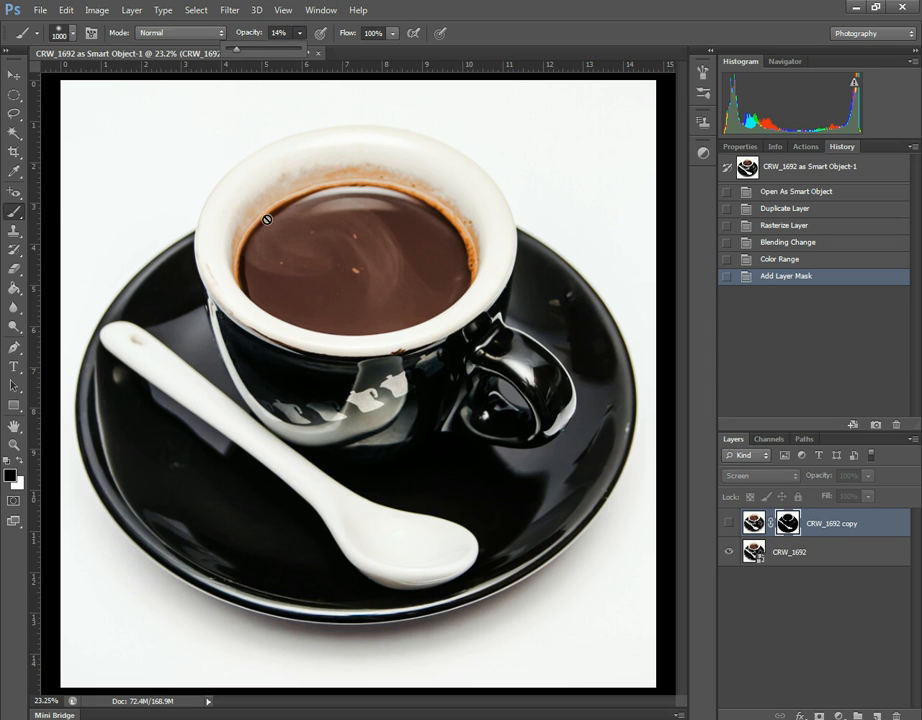
pyautogui.click(725, 521)
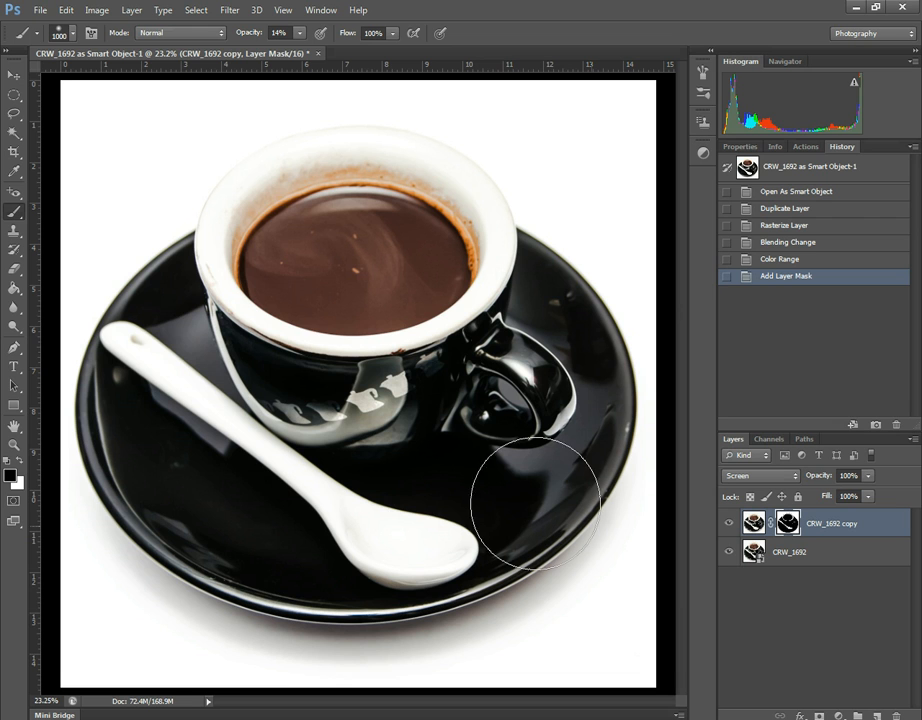
# Reduce the brush size to 400 and paint on the mask along the lower rim of the cup.
pyautogui.press('[')
pyautogui.press('[')
pyautogui.press('[')
pyautogui.press('[')
pyautogui.press('[')
pyautogui.press('[')
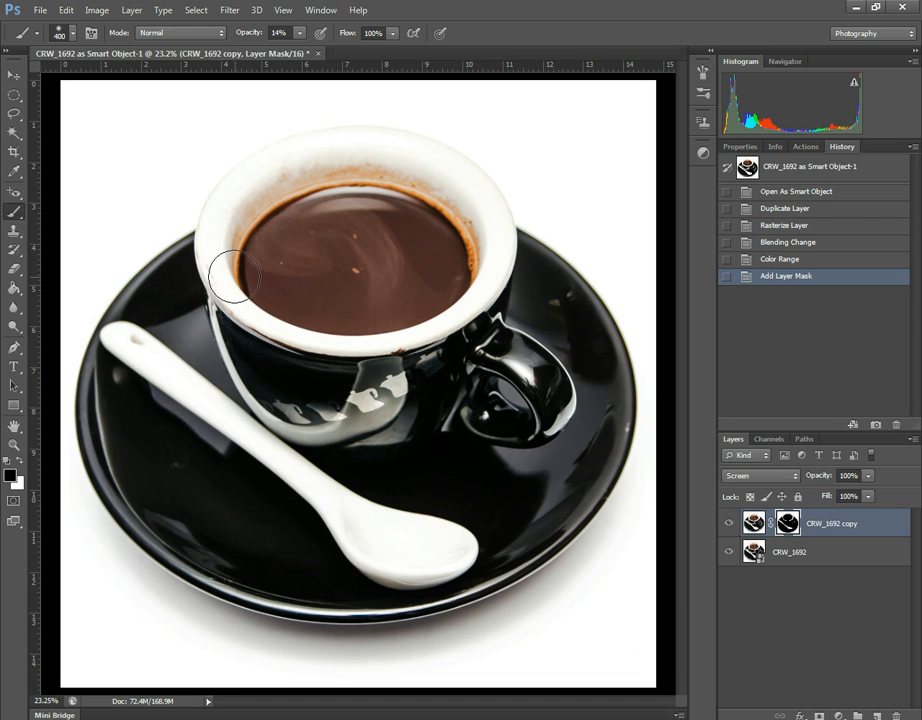
pyautogui.moveTo(229, 284)
pyautogui.mouseDown()
pyautogui.moveTo(256, 329)
pyautogui.moveTo(285, 332)
pyautogui.moveTo(262, 312)
pyautogui.mouseUp()
pyautogui.moveTo(333, 320)
pyautogui.mouseDown()
pyautogui.moveTo(449, 298)
pyautogui.moveTo(296, 333)
pyautogui.moveTo(257, 263)
pyautogui.moveTo(226, 257)
pyautogui.moveTo(285, 315)
pyautogui.moveTo(279, 333)
pyautogui.moveTo(301, 337)
pyautogui.mouseUp()
pyautogui.moveTo(243, 309)
pyautogui.mouseDown()
pyautogui.moveTo(279, 338)
pyautogui.moveTo(280, 323)
pyautogui.moveTo(250, 306)
pyautogui.moveTo(288, 338)
pyautogui.moveTo(211, 248)
pyautogui.moveTo(208, 304)
pyautogui.moveTo(230, 331)
pyautogui.moveTo(214, 280)
pyautogui.moveTo(251, 330)
pyautogui.mouseUp()
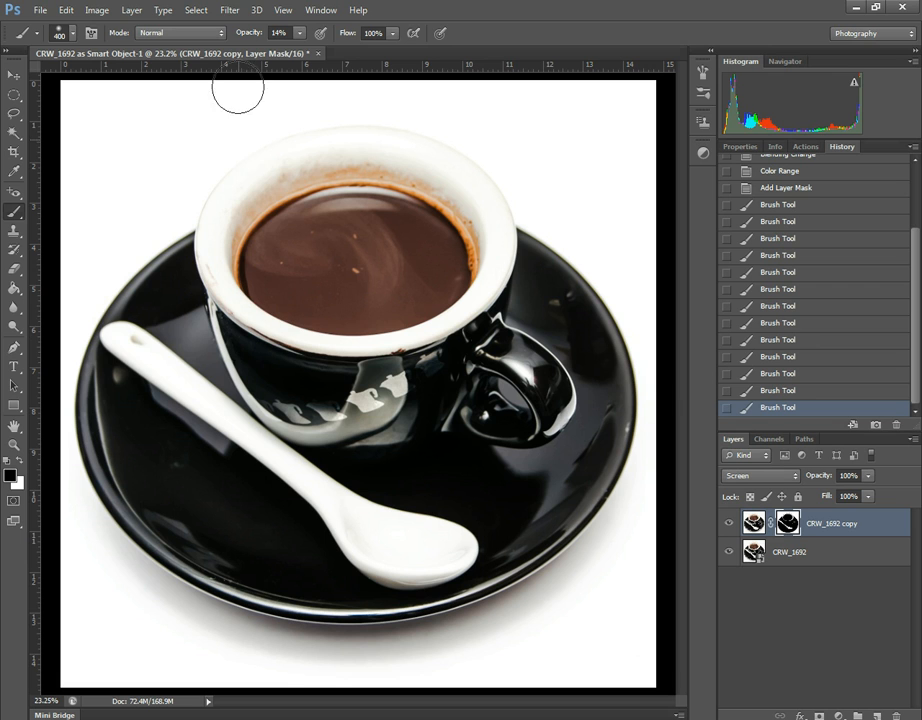
# Raise the brush opacity to 97% and paint the mask black over the spoon, cup, handle and saucer.
pyautogui.click(300, 35)
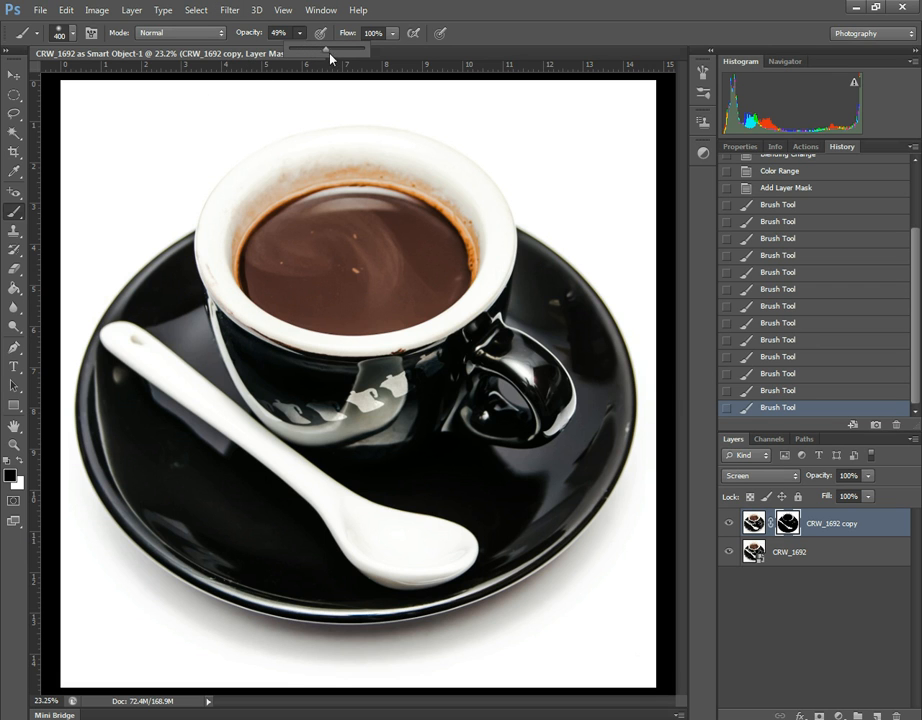
pyautogui.moveTo(145, 359)
pyautogui.mouseDown()
pyautogui.moveTo(336, 491)
pyautogui.moveTo(399, 551)
pyautogui.moveTo(453, 541)
pyautogui.moveTo(410, 551)
pyautogui.moveTo(350, 505)
pyautogui.moveTo(391, 494)
pyautogui.moveTo(422, 531)
pyautogui.moveTo(375, 552)
pyautogui.moveTo(411, 513)
pyautogui.moveTo(233, 451)
pyautogui.moveTo(200, 412)
pyautogui.mouseUp()
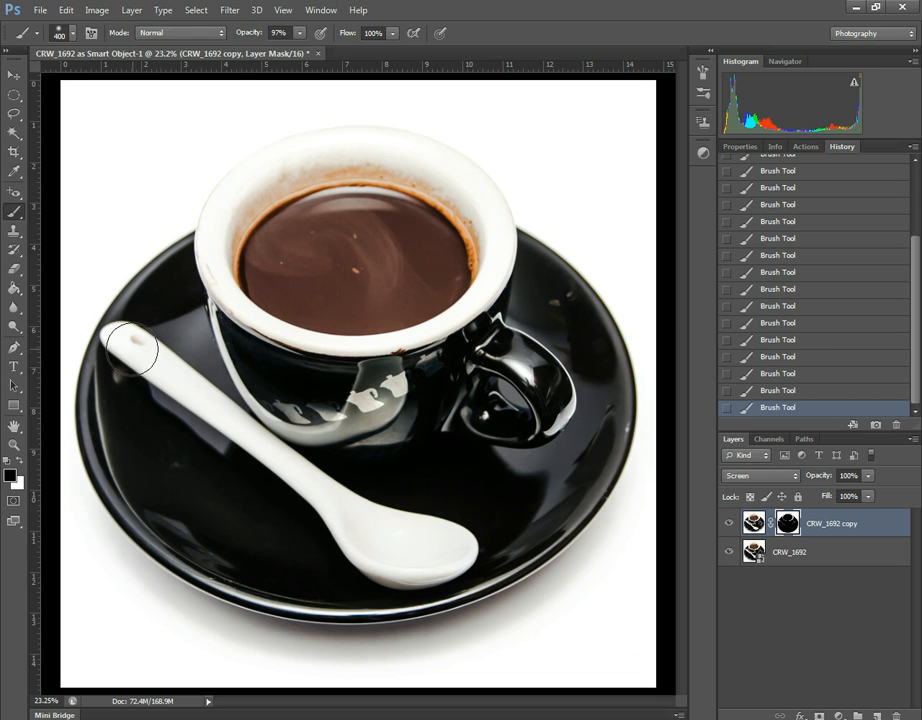
pyautogui.moveTo(125, 344)
pyautogui.mouseDown()
pyautogui.moveTo(129, 356)
pyautogui.moveTo(143, 346)
pyautogui.moveTo(233, 402)
pyautogui.moveTo(177, 371)
pyautogui.mouseUp()
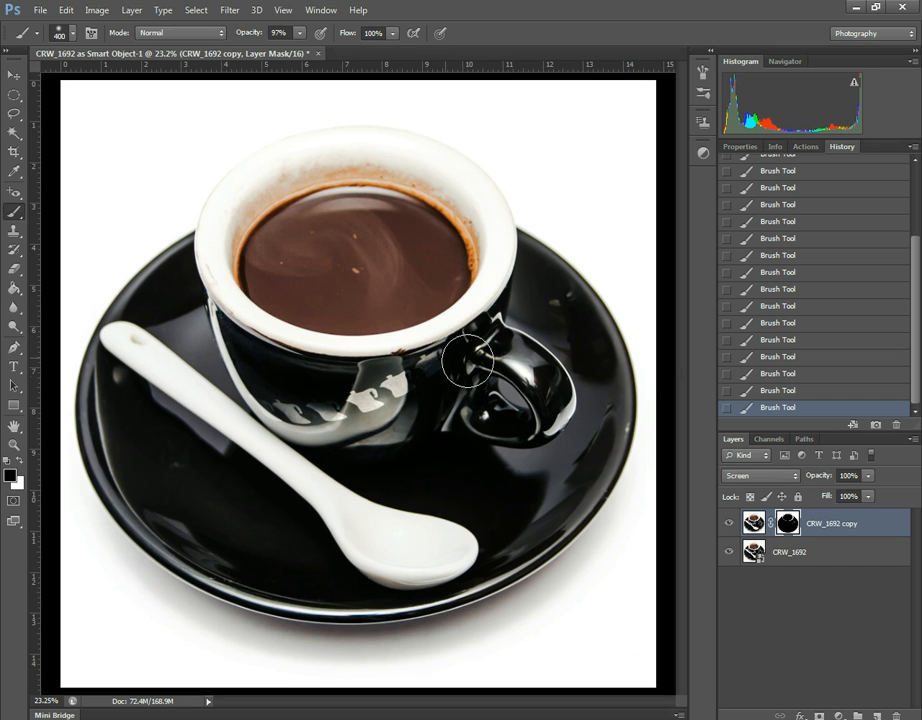
pyautogui.moveTo(482, 349)
pyautogui.mouseDown()
pyautogui.moveTo(512, 399)
pyautogui.moveTo(501, 318)
pyautogui.moveTo(544, 352)
pyautogui.moveTo(532, 384)
pyautogui.moveTo(550, 345)
pyautogui.moveTo(515, 391)
pyautogui.mouseUp()
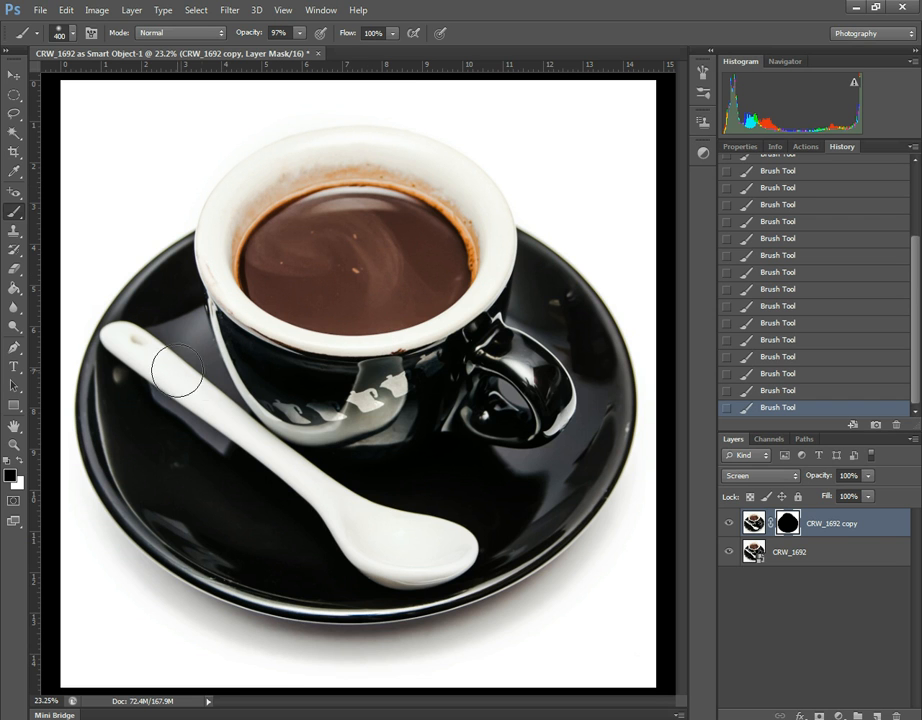
# Compare the image with and without the CRW_1692 copy layer, and select the original CRW_1692 layer.
pyautogui.click(729, 524)
pyautogui.click(729, 524)
pyautogui.click(822, 553)
pyautogui.click(824, 523)
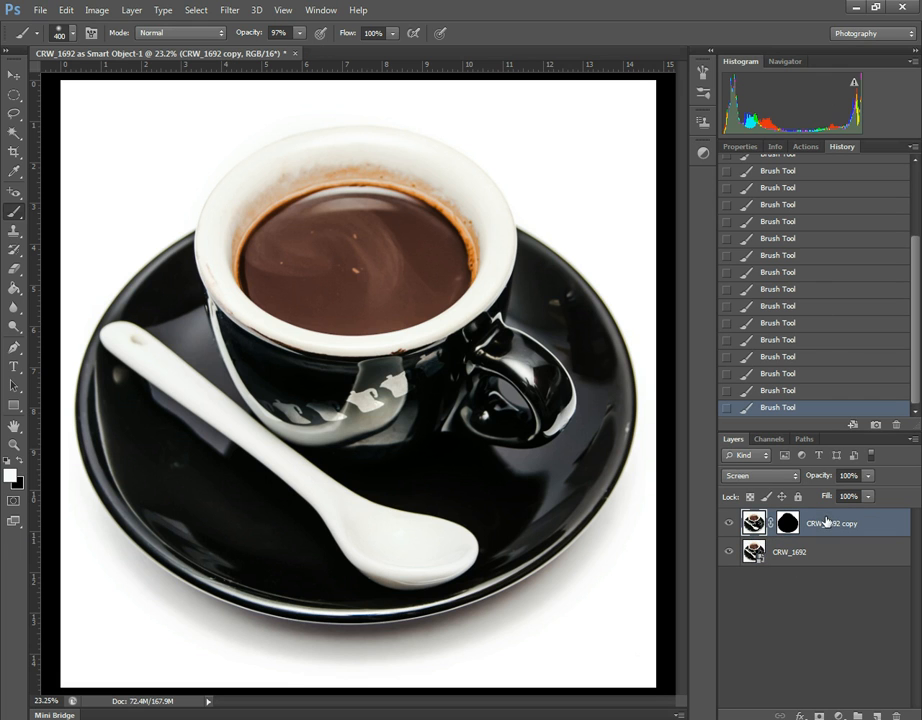
pyautogui.click(816, 555)
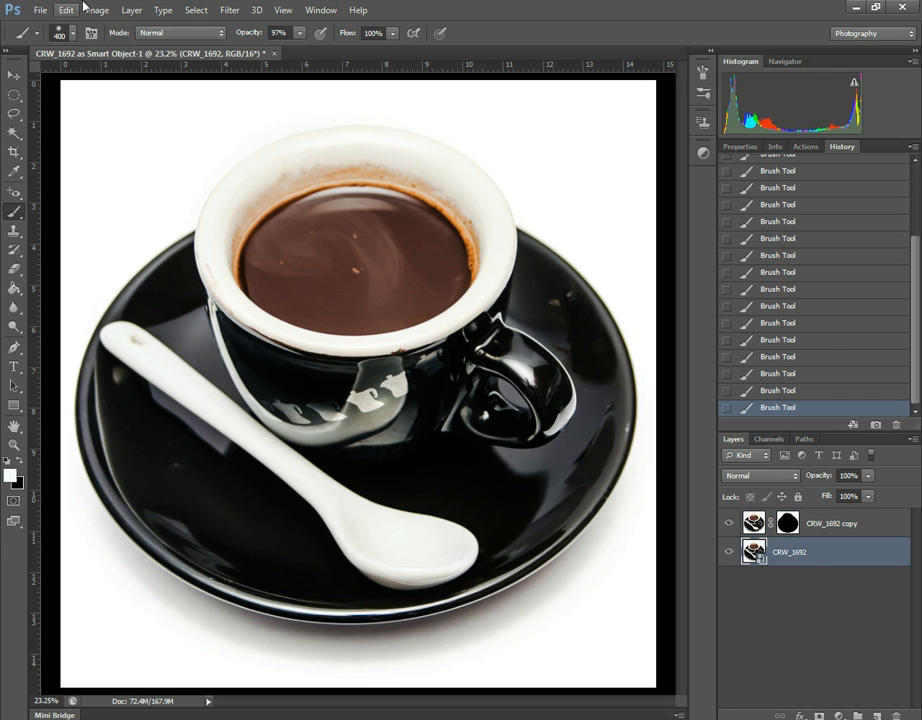
# Open the Alien Skin Exposure 3 Color Film filter and choose Fuji Pro 160C from the Color Films - Print (grain off) presets.
pyautogui.click(229, 11)
pyautogui.moveTo(313, 299)
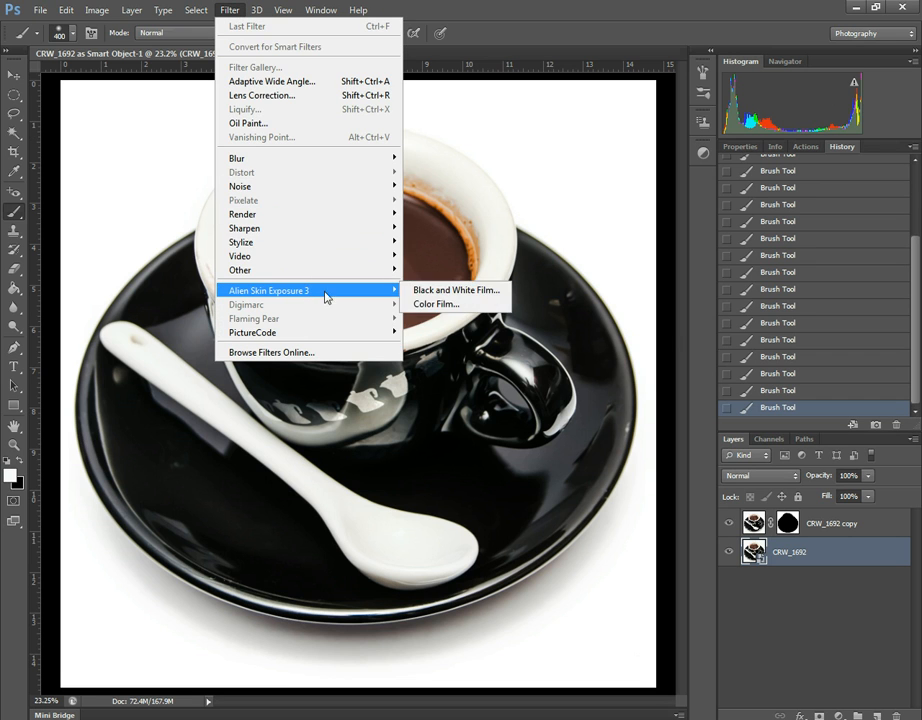
pyautogui.click(448, 306)
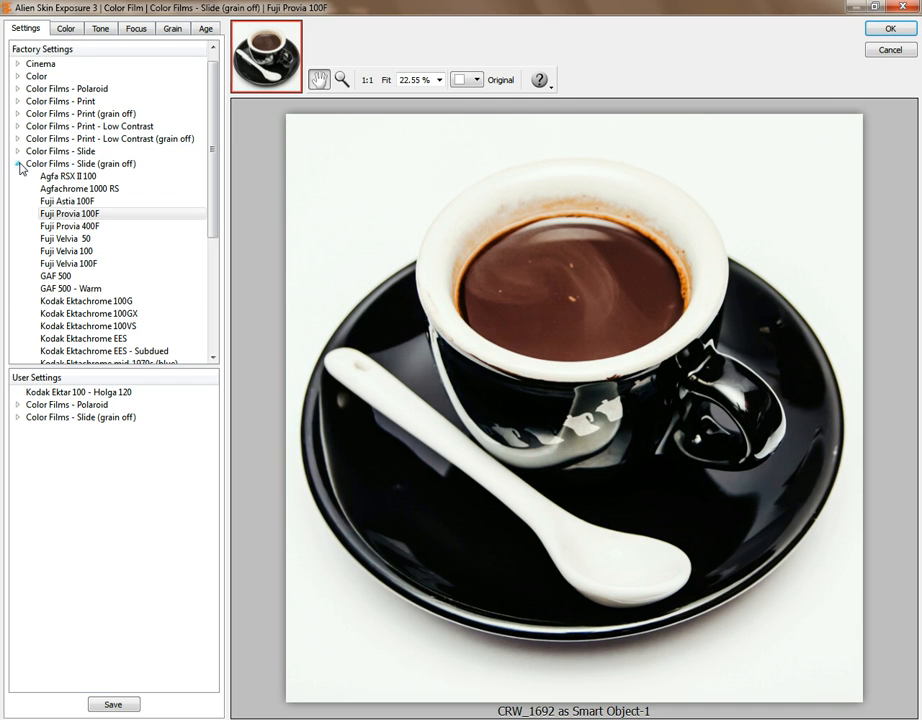
pyautogui.click(17, 164)
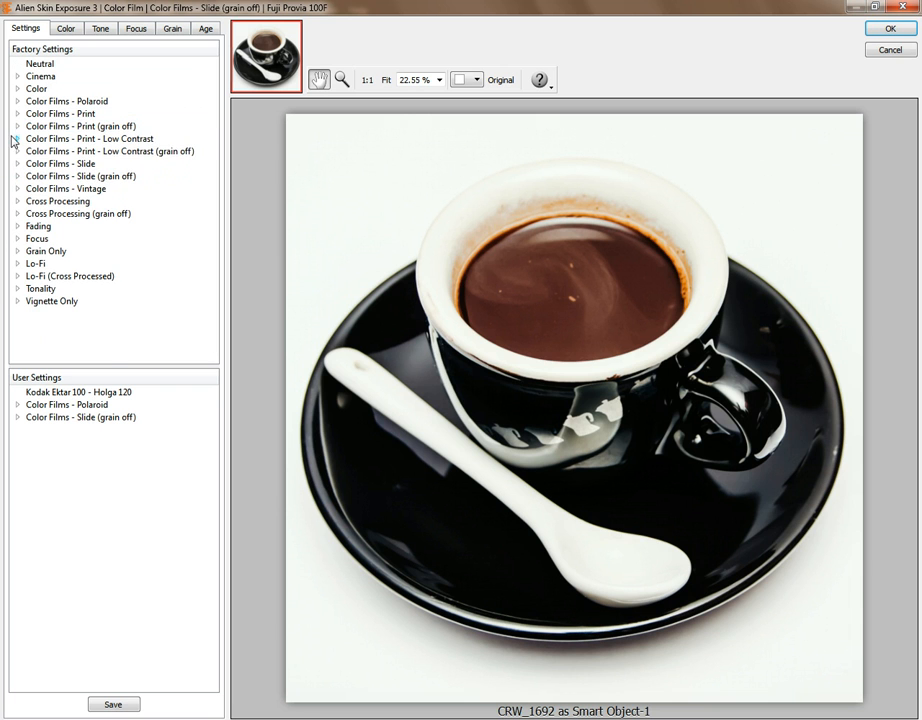
pyautogui.click(17, 126)
pyautogui.click(88, 139)
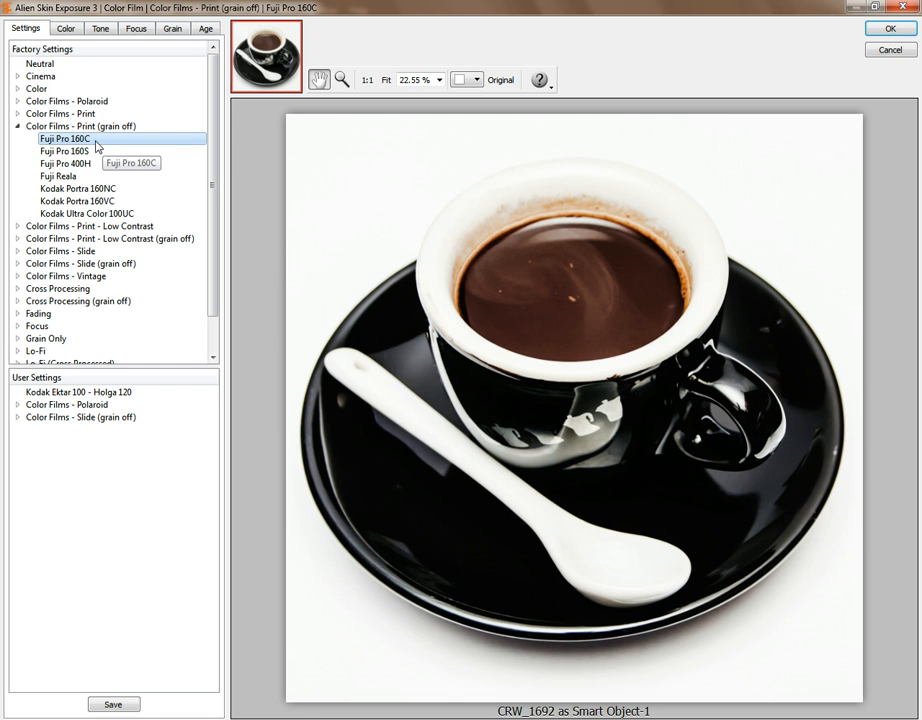
# Compare the Fuji Pro 160S and Fuji Pro 160C film presets and apply Fuji Pro 160C to the CRW_1692 layer.
pyautogui.click(68, 151)
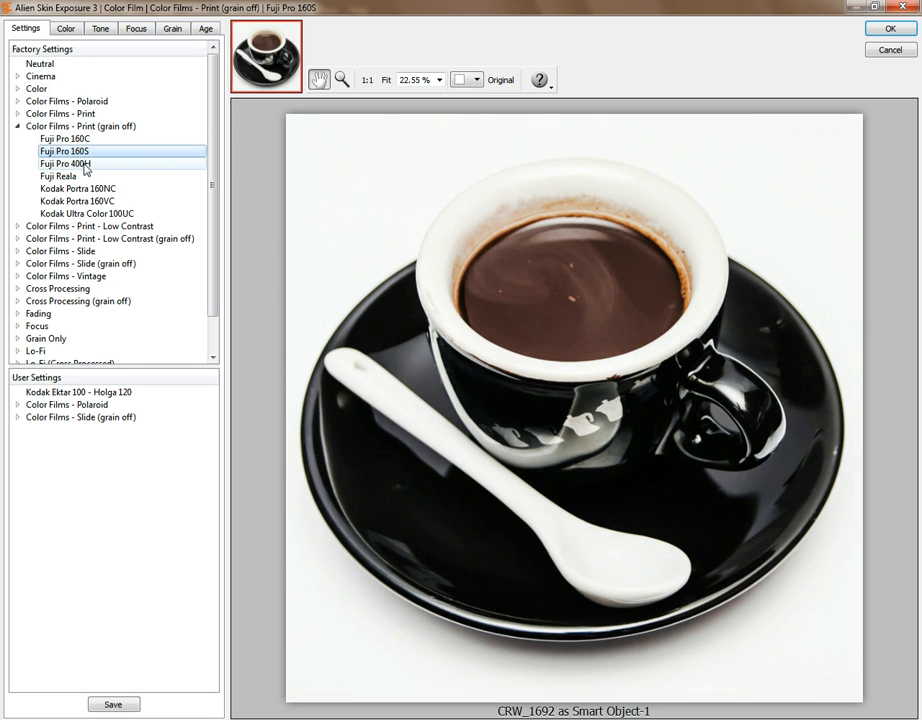
pyautogui.click(86, 165)
pyautogui.click(90, 153)
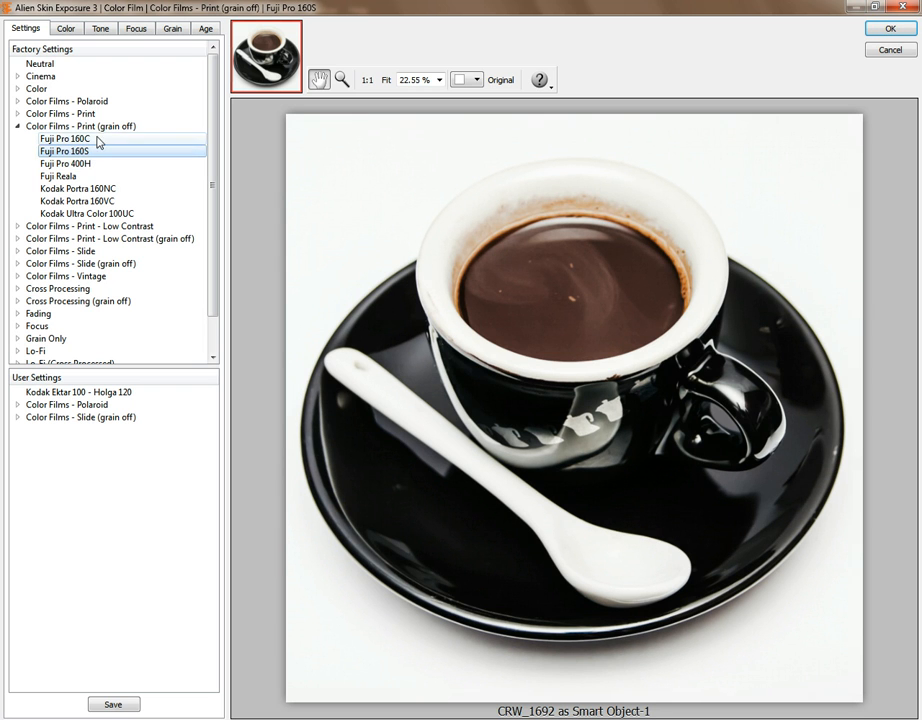
pyautogui.click(99, 141)
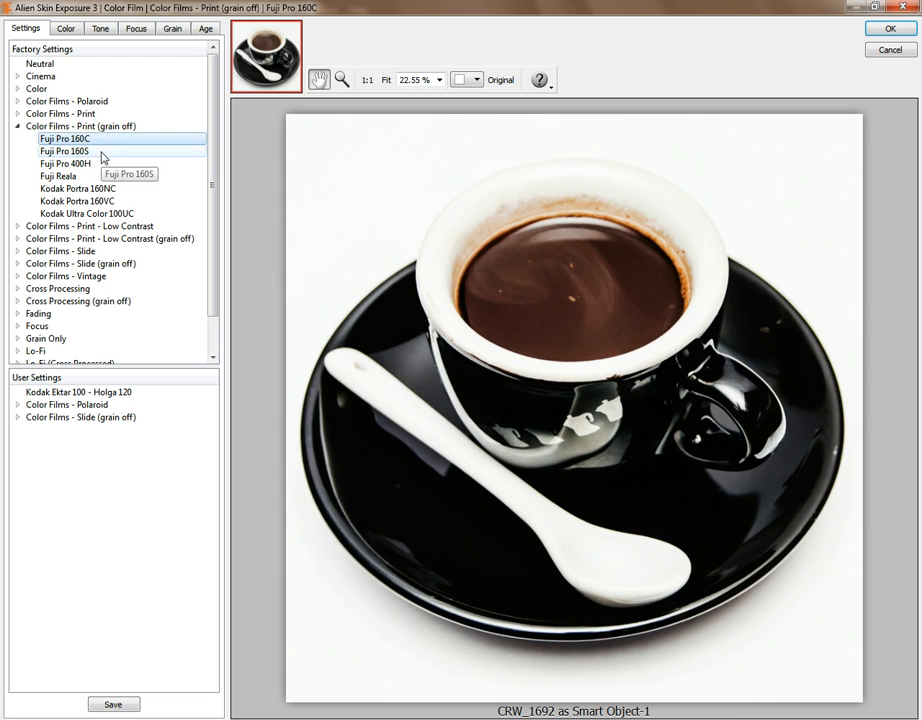
pyautogui.click(101, 154)
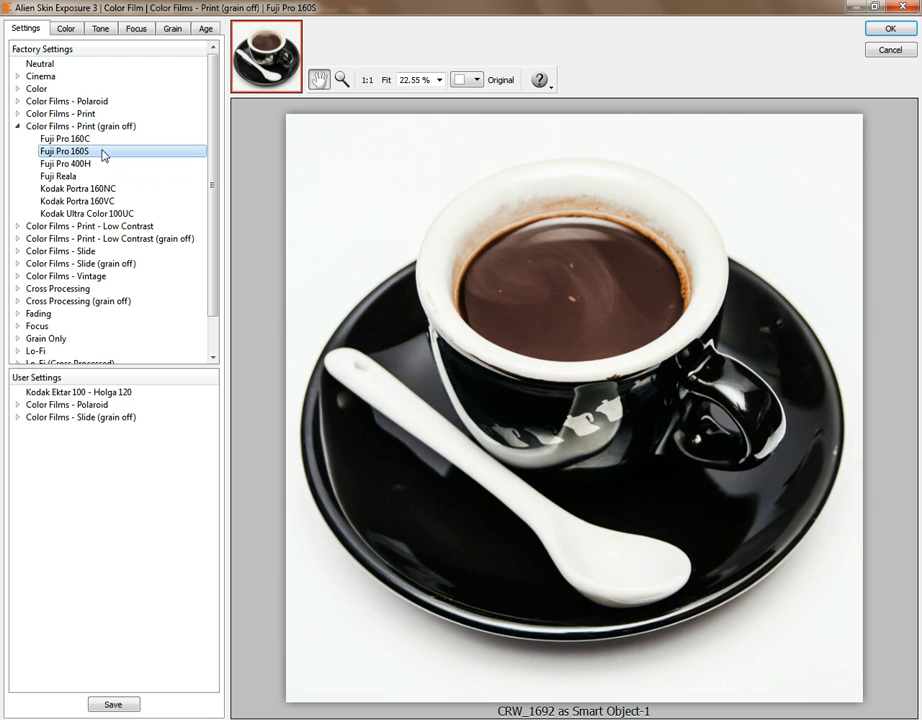
pyautogui.click(103, 140)
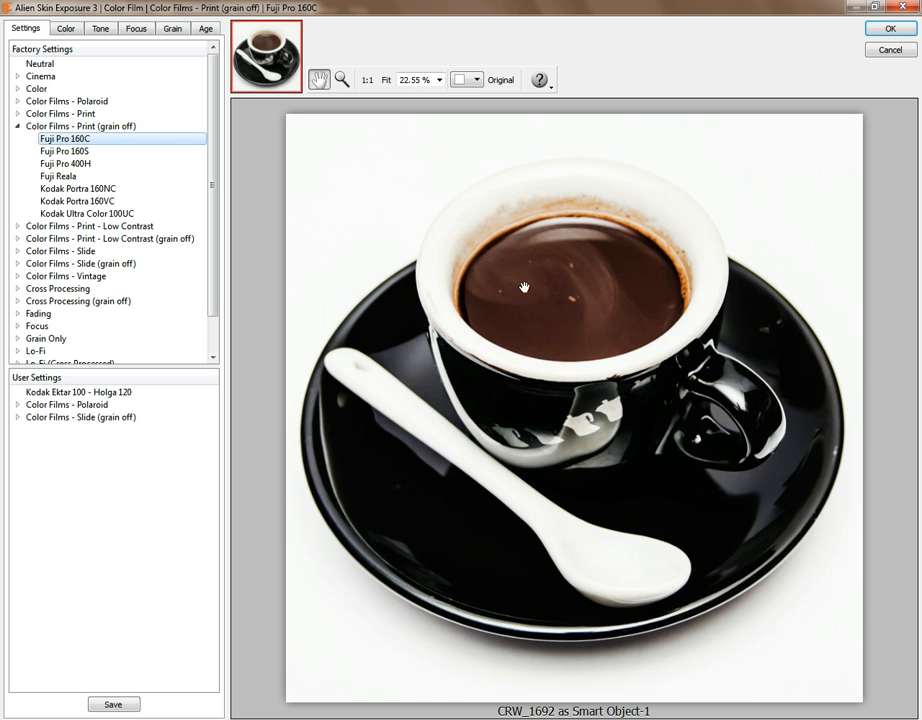
pyautogui.click(900, 30)
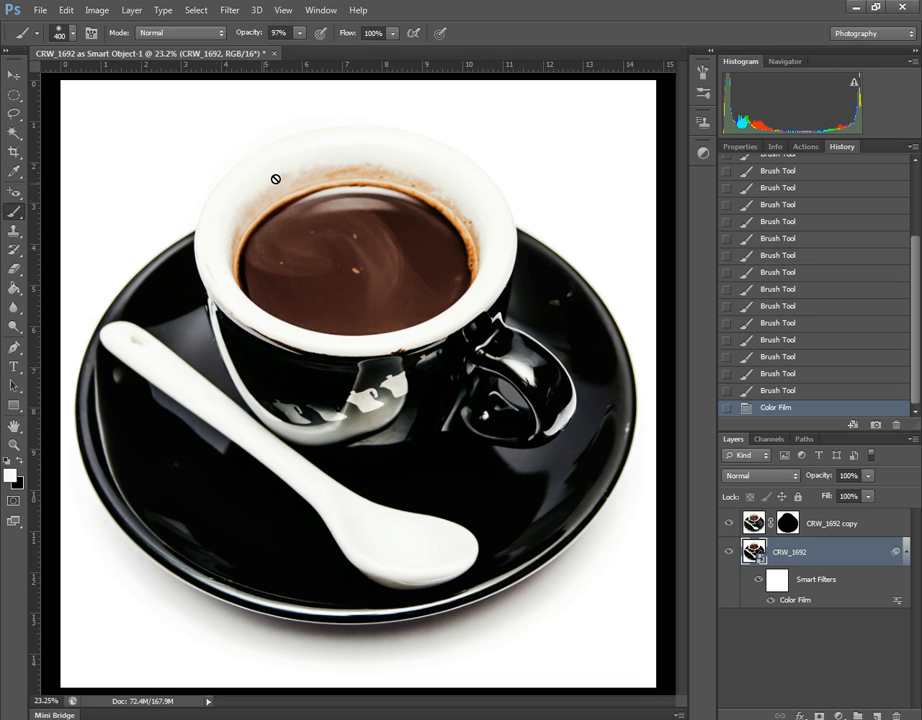
# Sharpen the CRW_1692 layer with an Unsharp Mask of 100% amount, 3.0 px radius and threshold 0, comparing the preview before applying.
pyautogui.click(229, 10)
pyautogui.moveTo(288, 235)
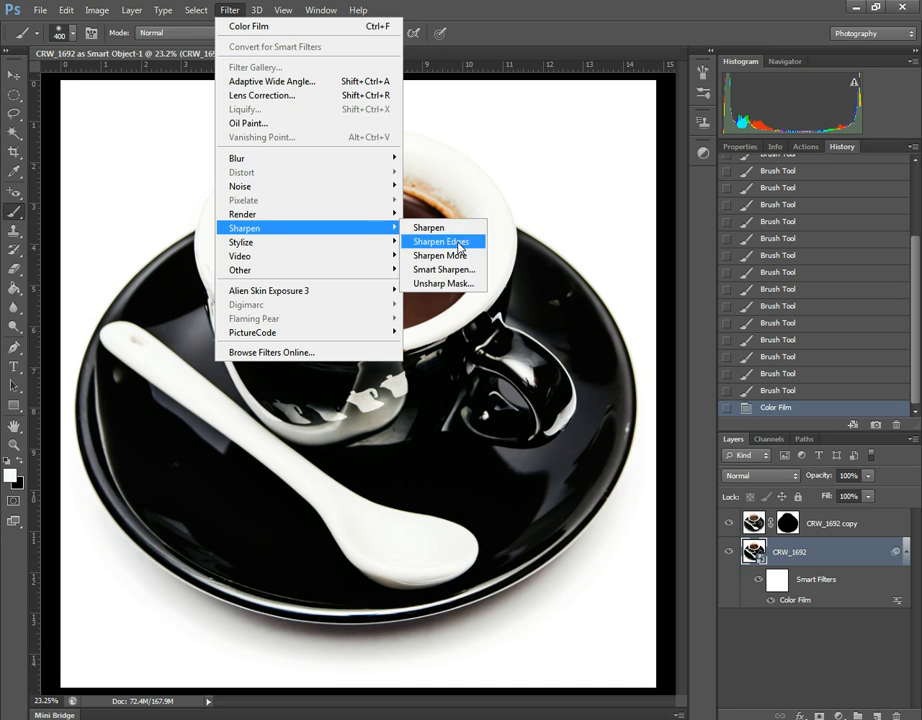
pyautogui.click(465, 283)
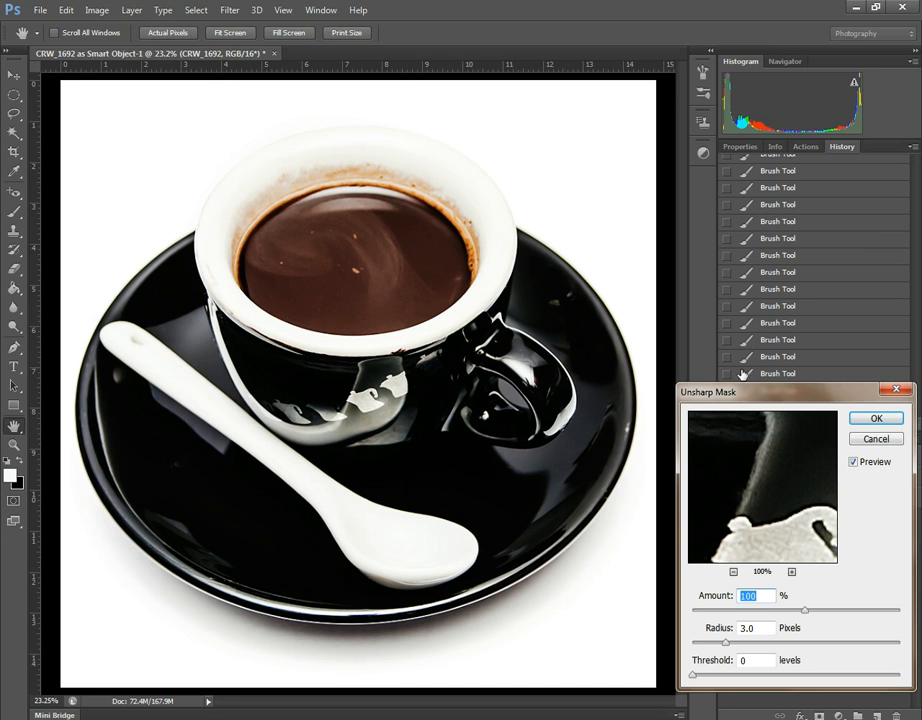
pyautogui.click(868, 466)
pyautogui.click(868, 466)
pyautogui.click(868, 466)
pyautogui.click(868, 466)
pyautogui.click(868, 466)
pyautogui.click(868, 466)
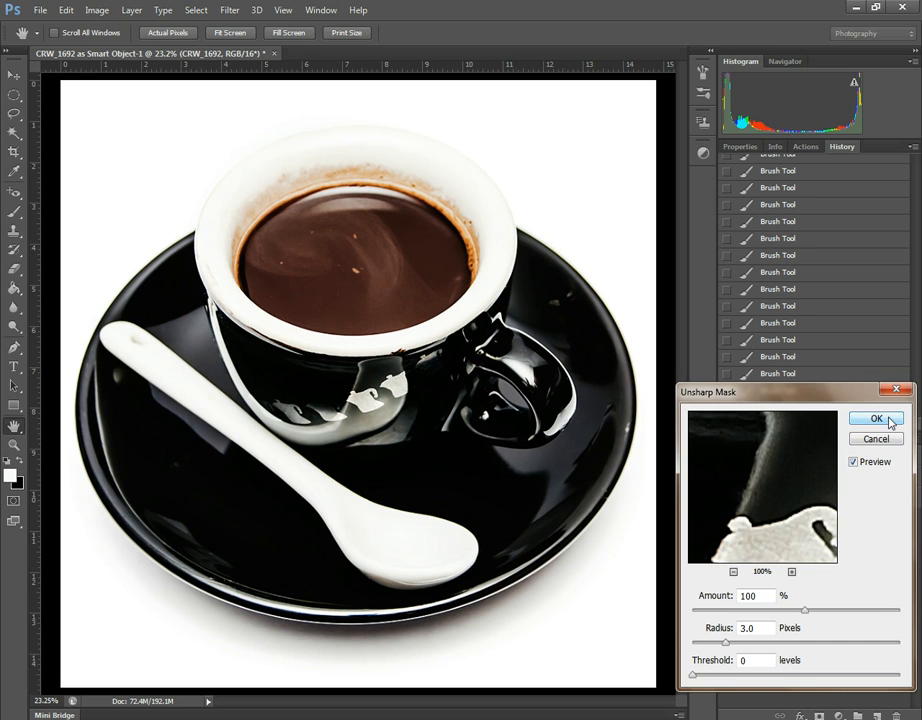
pyautogui.click(888, 420)
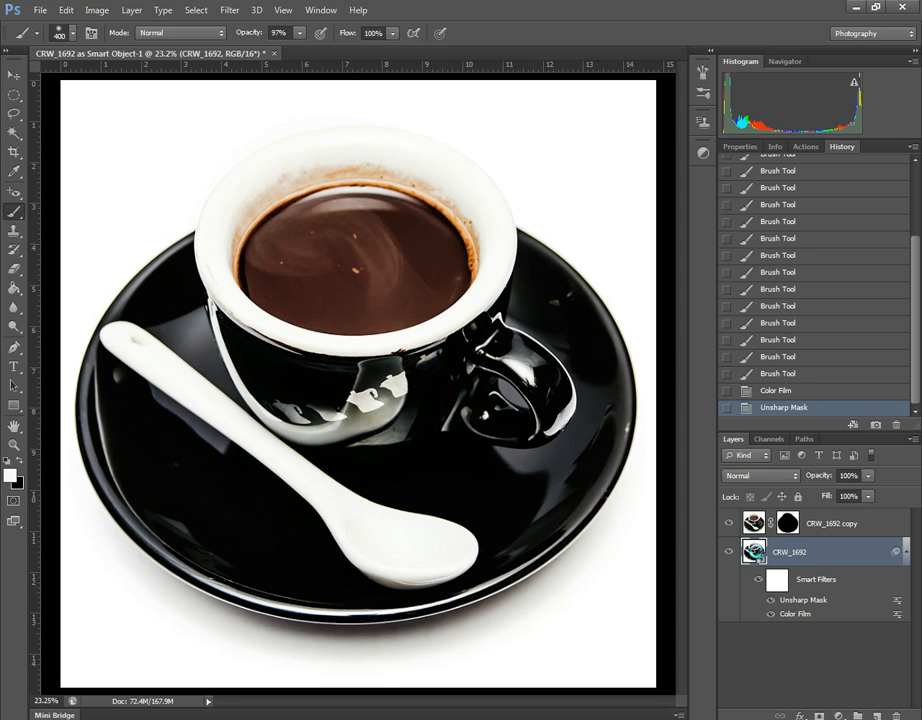
# Reopen the CRW_1692 smart object in Camera Raw and heal the brownish reflection on the saucer beside the cup with a radius 5 spot.
pyautogui.doubleClick(755, 553)
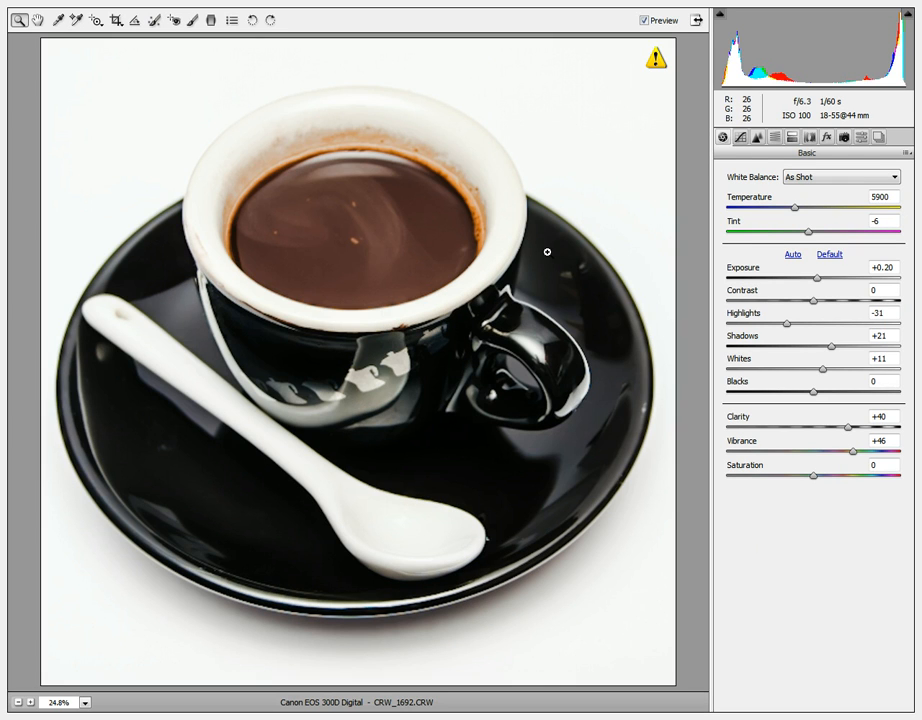
pyautogui.moveTo(550, 255); pyautogui.dragTo(591, 300)
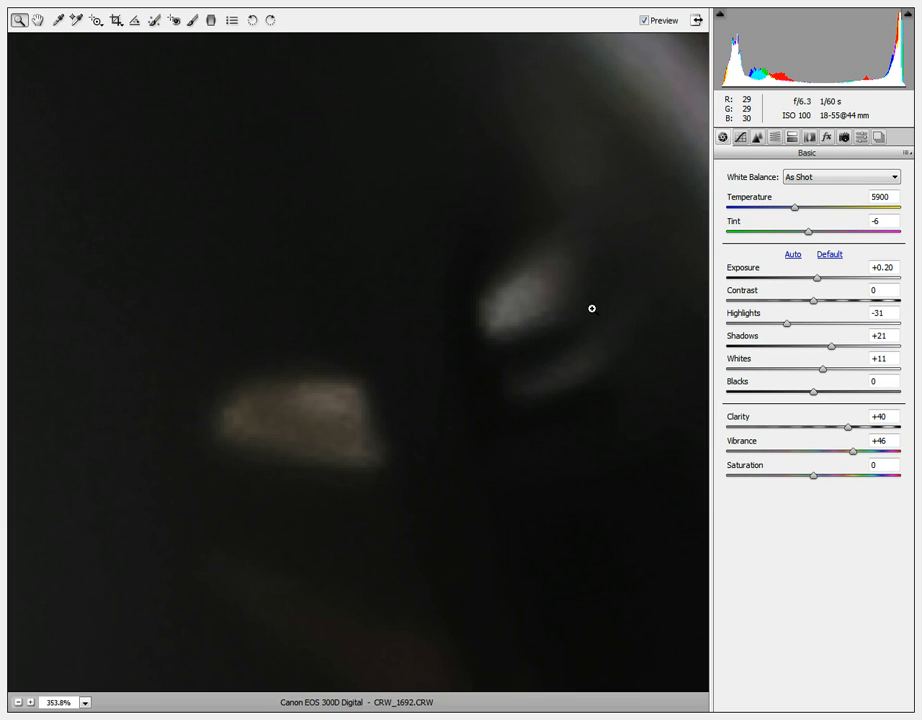
pyautogui.click(154, 20)
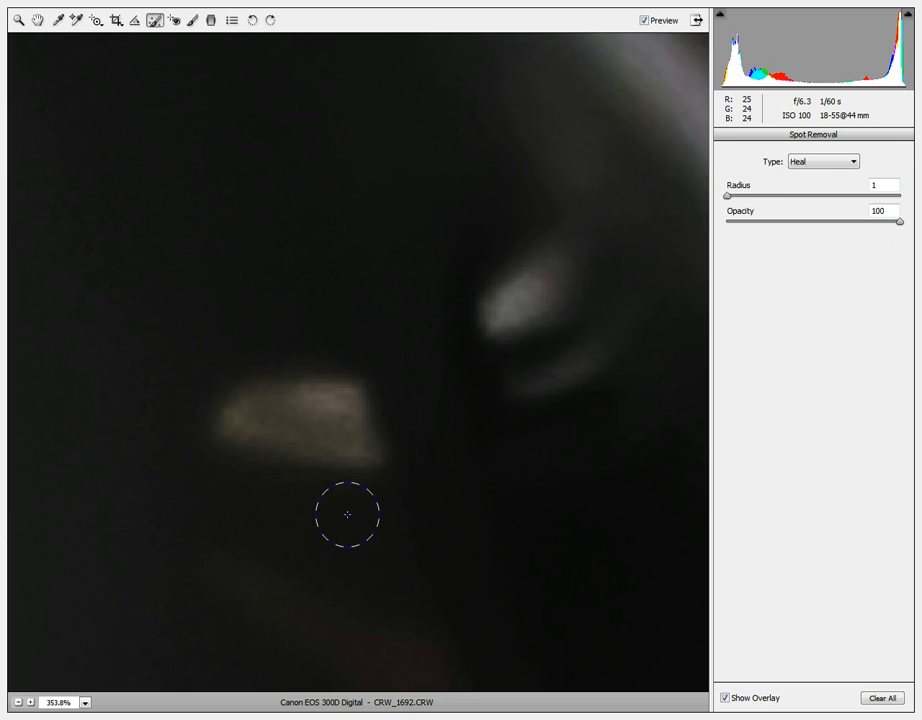
pyautogui.moveTo(322, 435); pyautogui.dragTo(307, 440)
pyautogui.moveTo(381, 196)
pyautogui.mouseDown()
pyautogui.moveTo(226, 189)
pyautogui.moveTo(198, 212)
pyautogui.mouseUp()
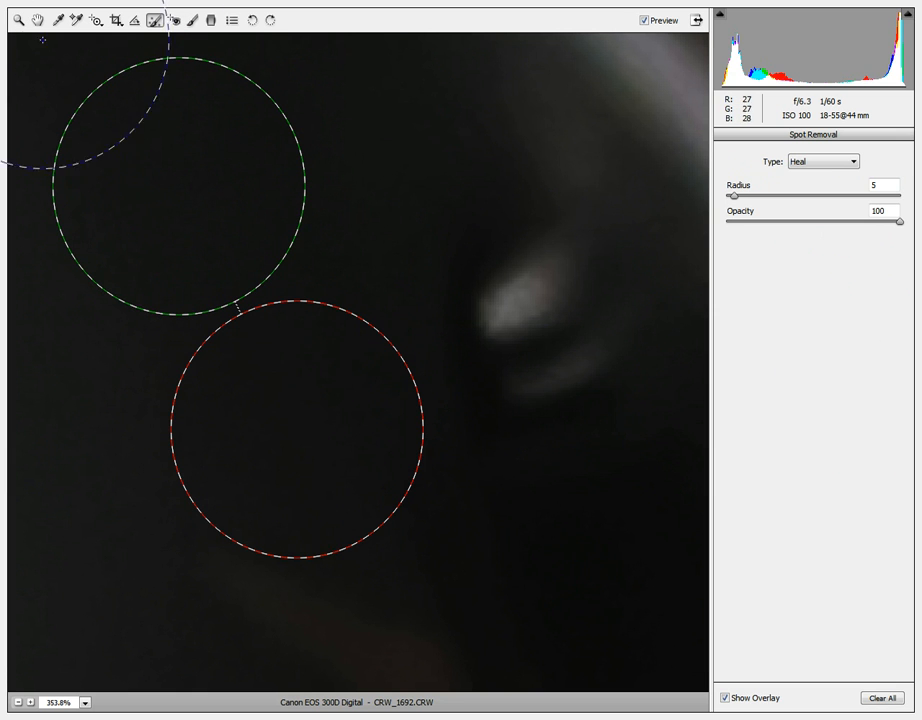
# Heal the faint bluish reflection on the black saucer with a radius 5 Spot Removal circle.
pyautogui.click(22, 22)
pyautogui.rightClick(278, 200)
pyautogui.click(315, 286)
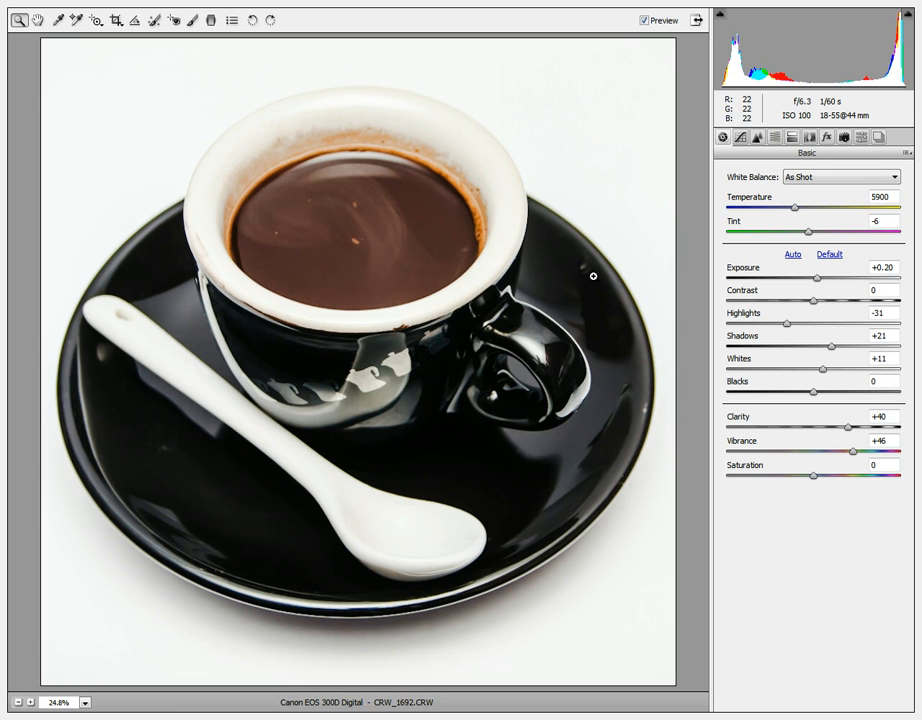
pyautogui.moveTo(162, 445)
pyautogui.mouseDown()
pyautogui.moveTo(177, 457)
pyautogui.moveTo(180, 445)
pyautogui.mouseUp()
pyautogui.click(154, 20)
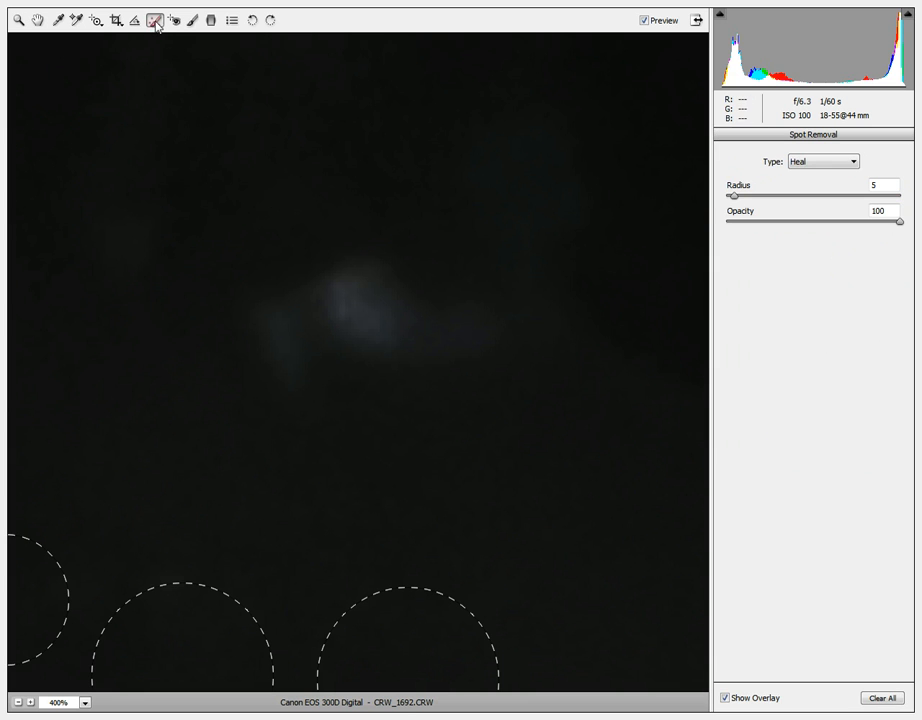
pyautogui.click(369, 341)
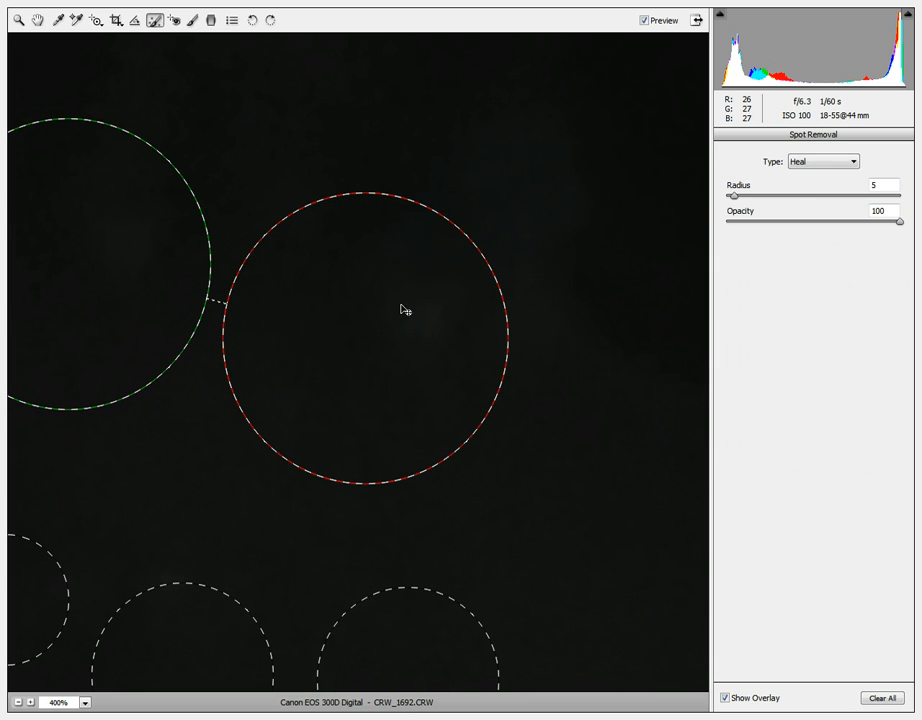
# Heal the small bright reflection near the saucer's rim above the handle, placing the source circle on clean black saucer beside it.
pyautogui.click(17, 20)
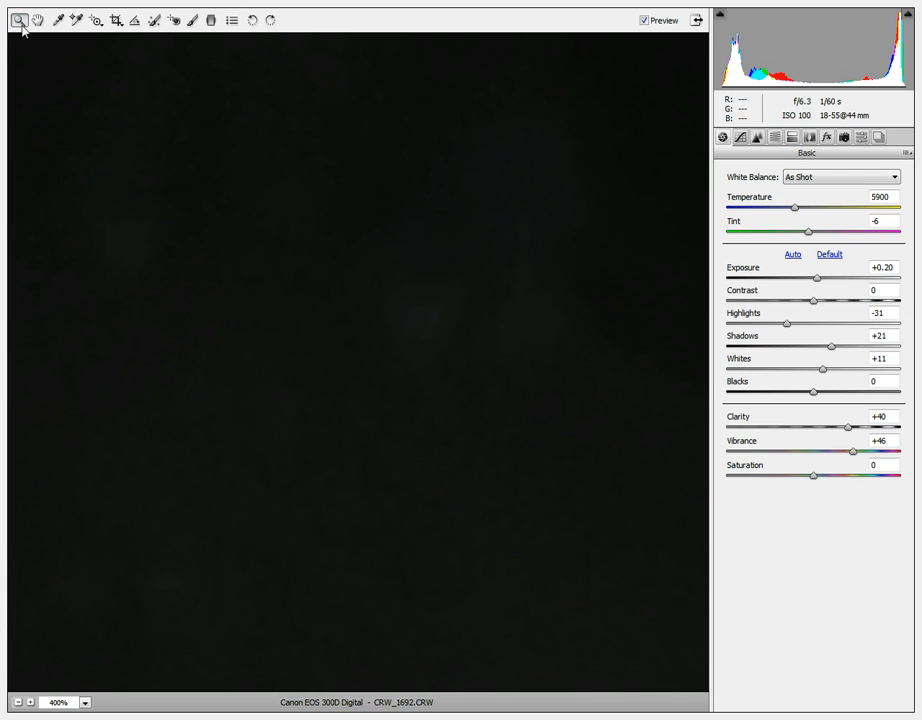
pyautogui.rightClick(278, 273)
pyautogui.click(348, 364)
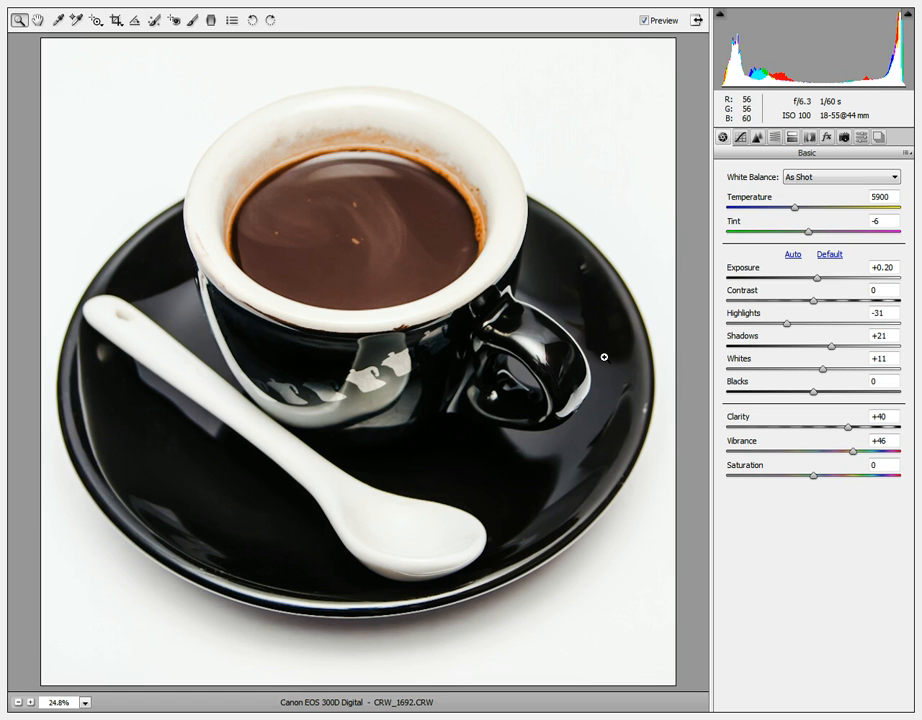
pyautogui.click(595, 276)
pyautogui.rightClick(595, 264)
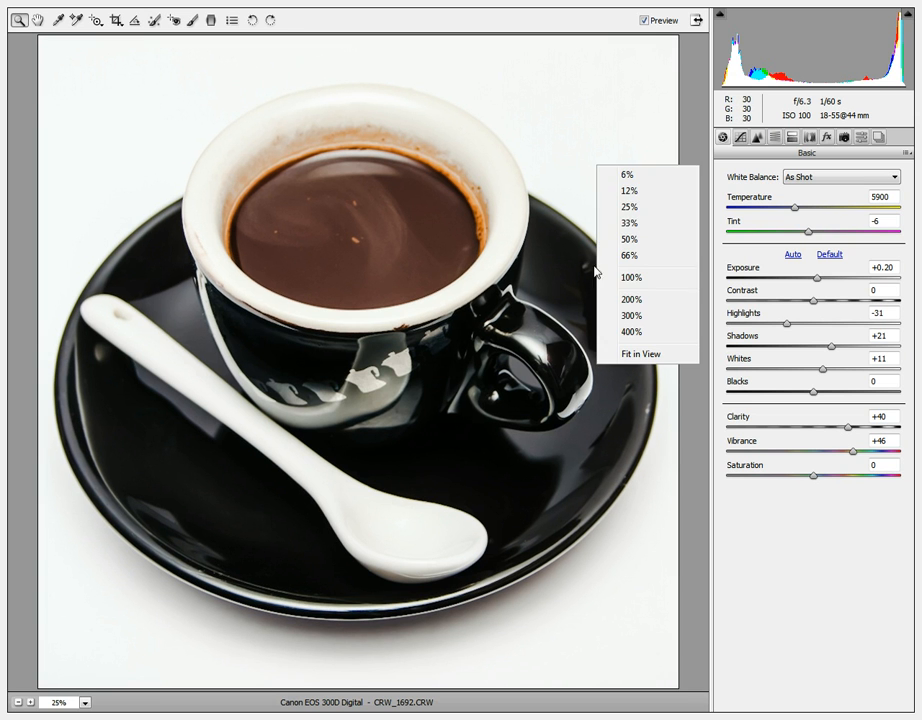
pyautogui.click(646, 354)
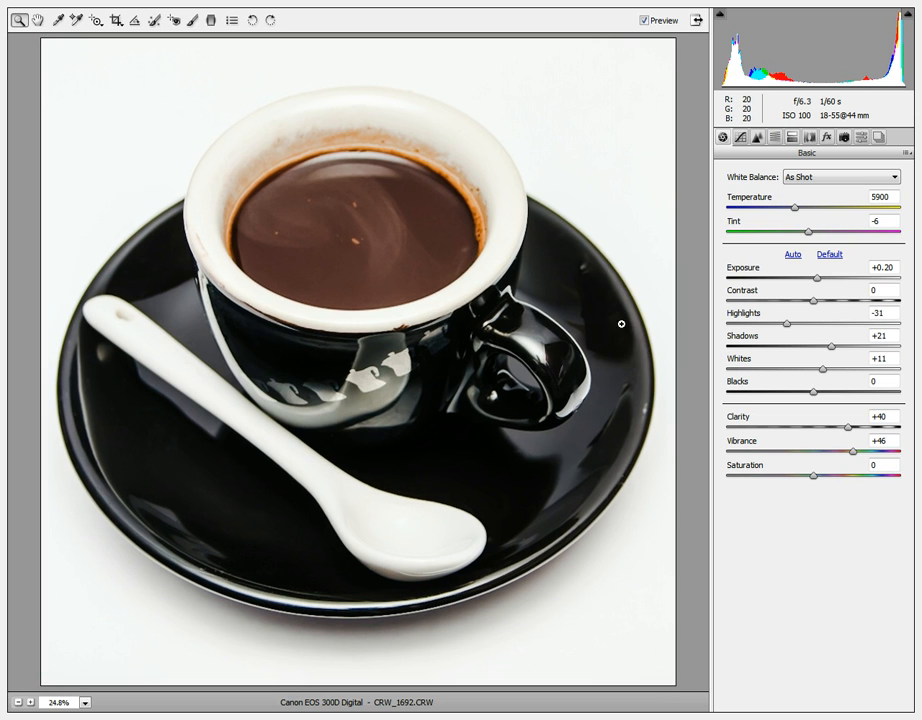
pyautogui.rightClick(586, 282)
pyautogui.click(614, 286)
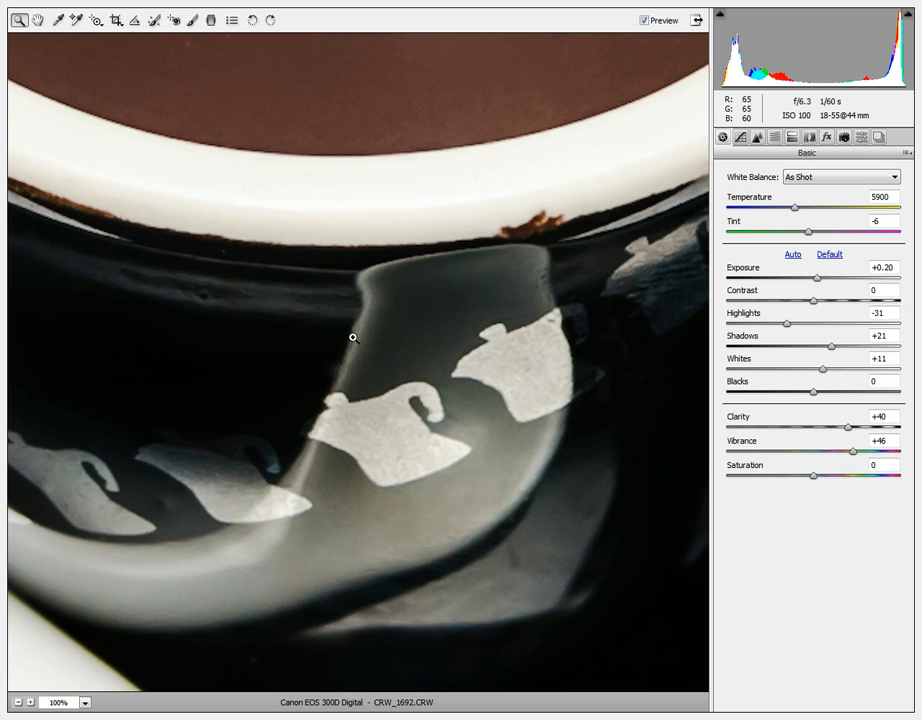
pyautogui.click(38, 20)
pyautogui.moveTo(403, 248); pyautogui.dragTo(384, 256)
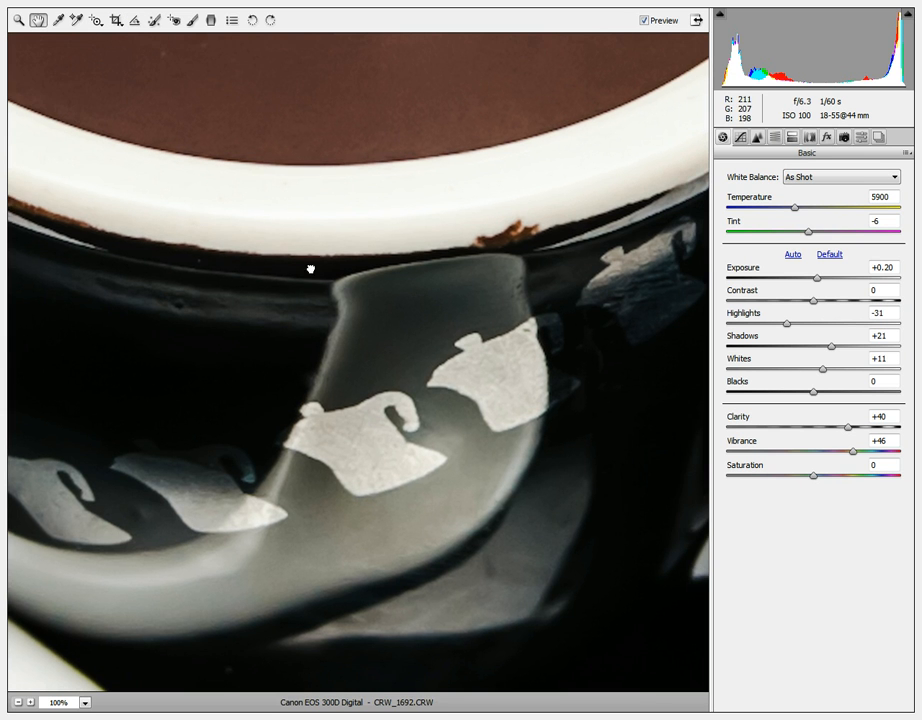
pyautogui.moveTo(563, 225); pyautogui.dragTo(202, 461)
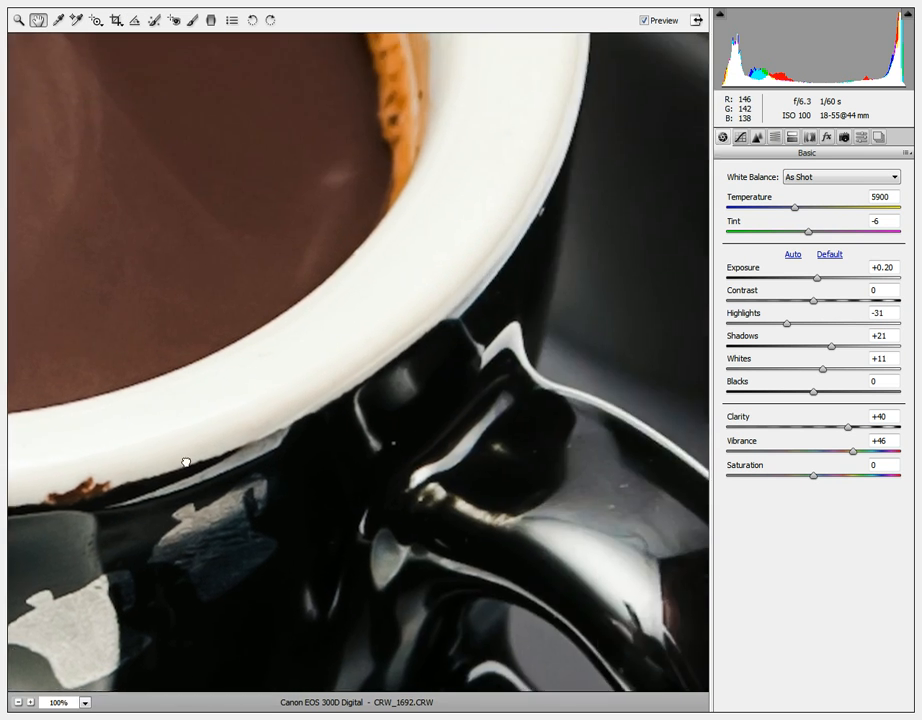
pyautogui.moveTo(530, 172); pyautogui.dragTo(214, 196)
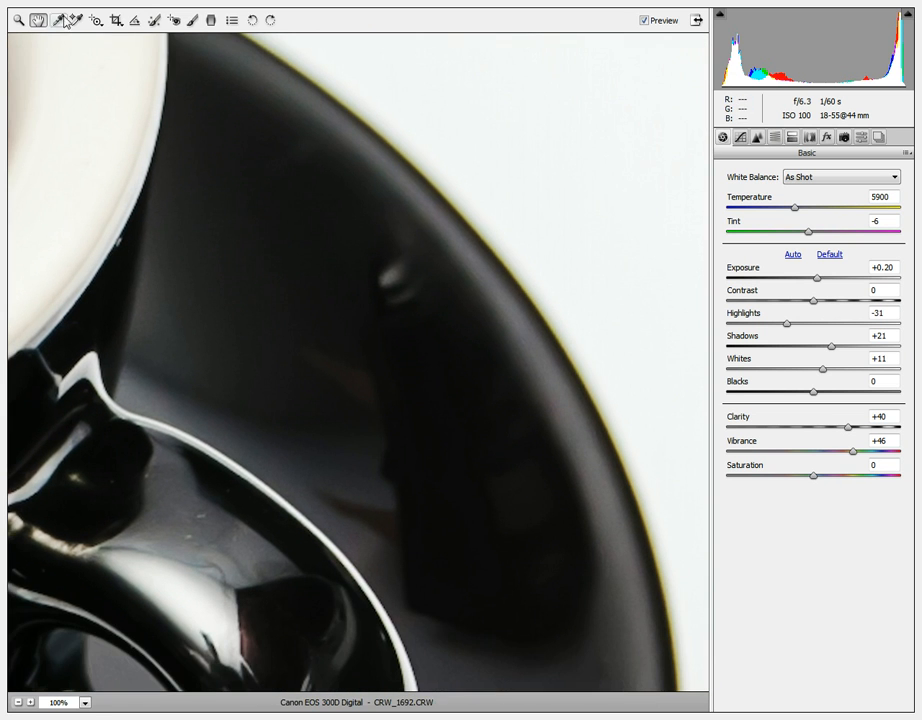
pyautogui.click(156, 20)
pyautogui.moveTo(325, 313); pyautogui.dragTo(394, 283)
pyautogui.moveTo(440, 370)
pyautogui.mouseDown()
pyautogui.moveTo(318, 258)
pyautogui.moveTo(337, 239)
pyautogui.mouseUp()
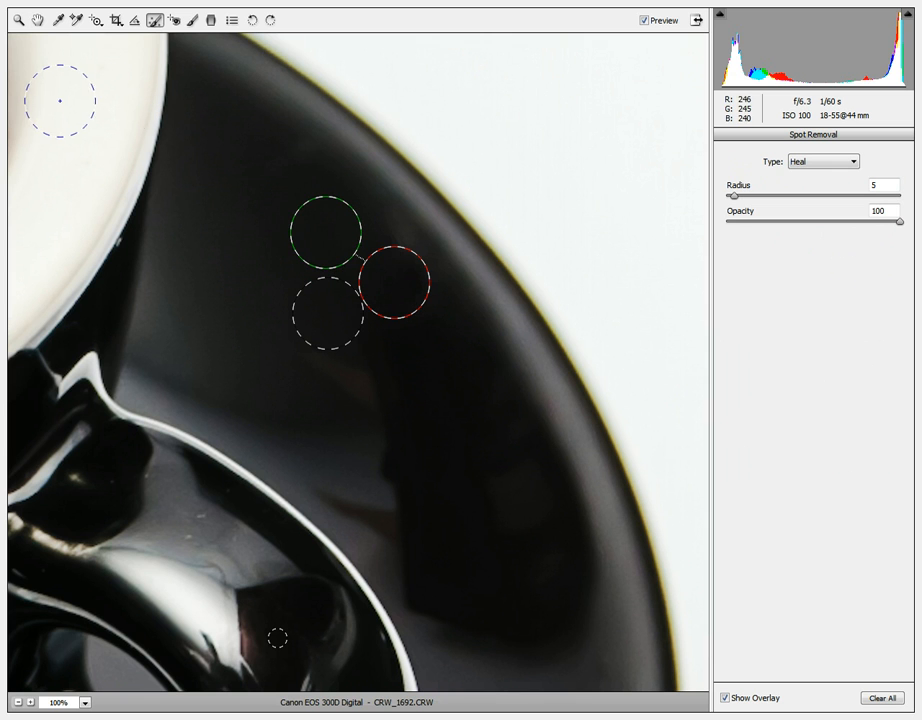
# Heal the bright spot on the dark upper part of the cup's handle with a radius 3 circle, sourcing from the black area just below it.
pyautogui.click(18, 20)
pyautogui.rightClick(229, 244)
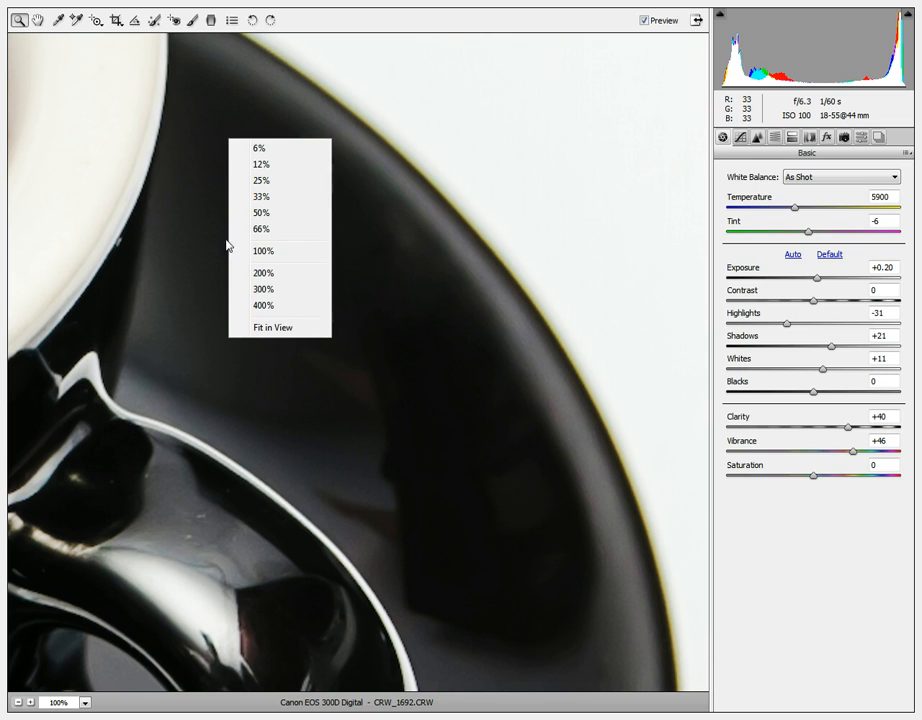
pyautogui.click(266, 328)
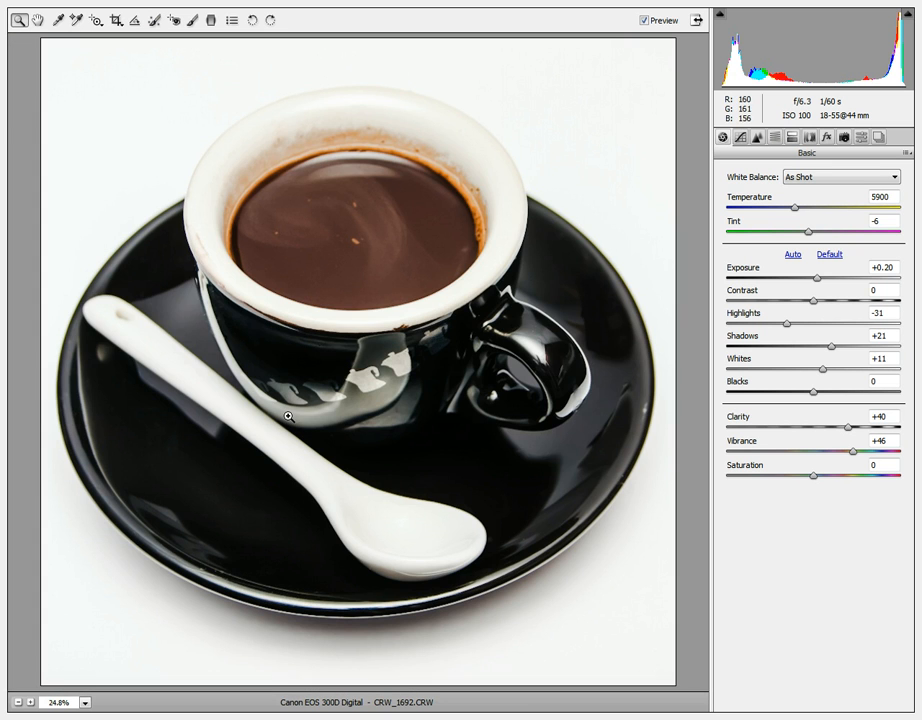
pyautogui.rightClick(504, 318)
pyautogui.click(539, 326)
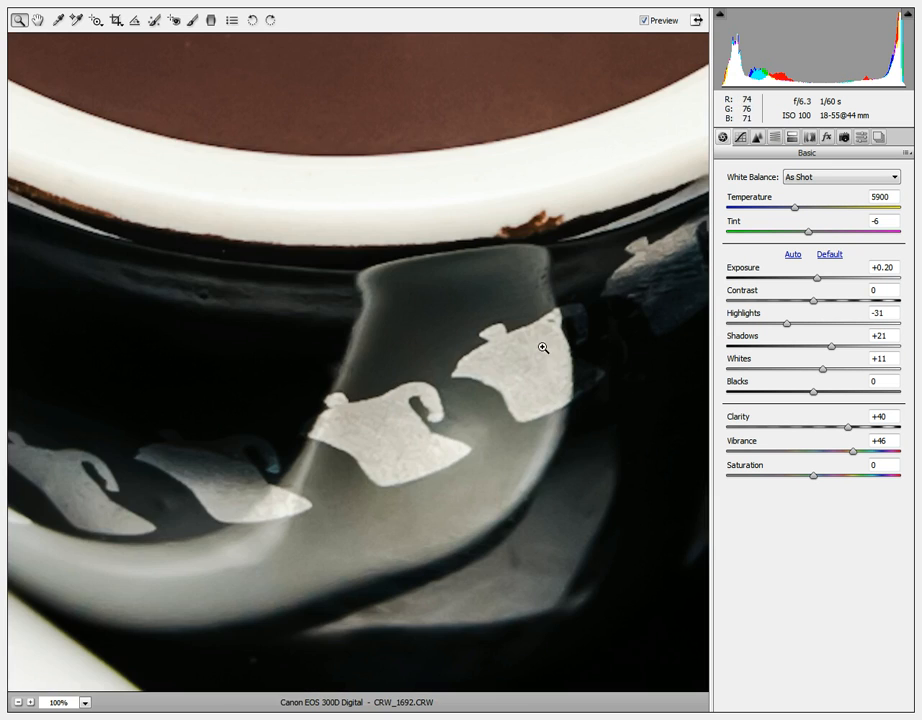
pyautogui.click(37, 19)
pyautogui.moveTo(603, 364); pyautogui.dragTo(99, 356)
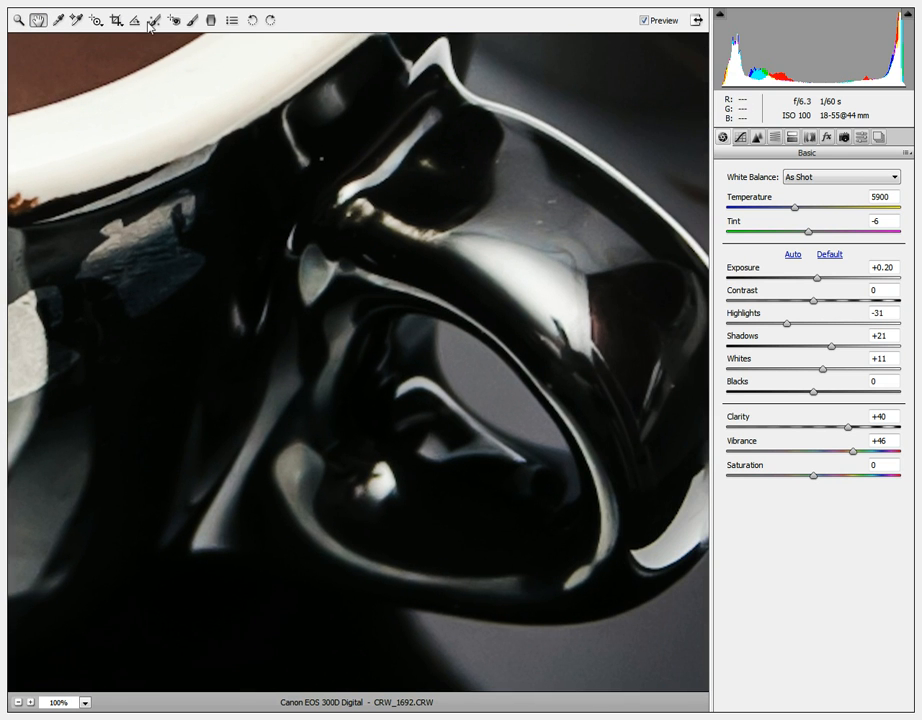
pyautogui.click(154, 19)
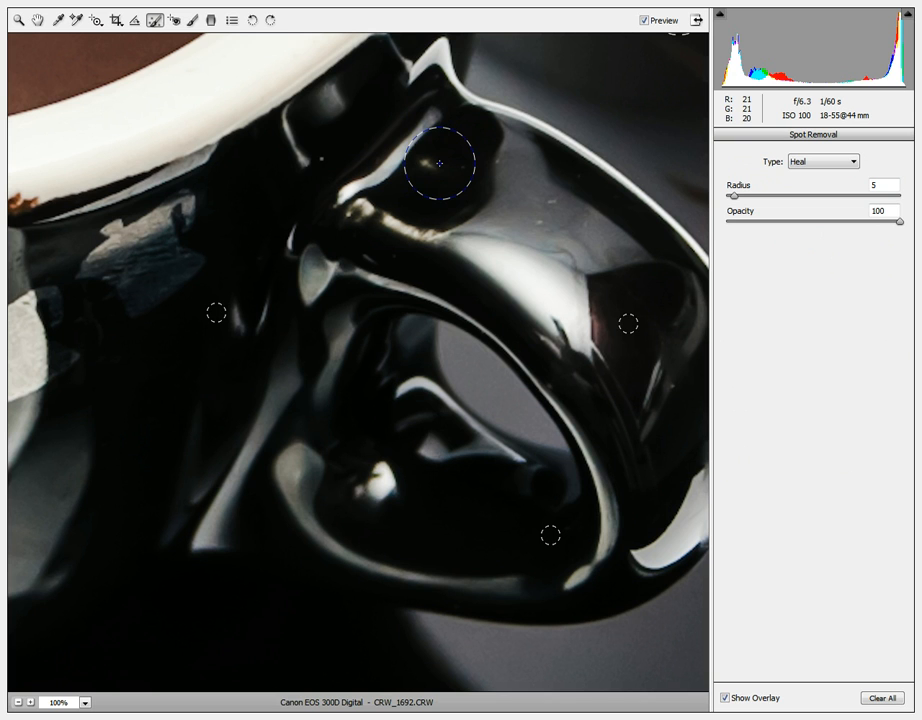
pyautogui.click(437, 163)
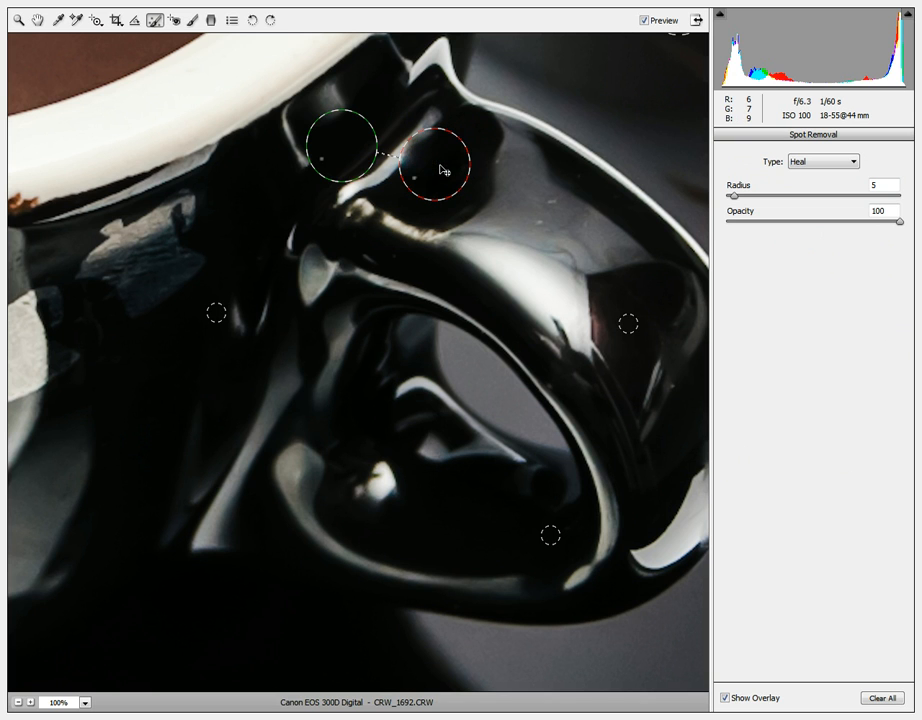
pyautogui.press('[')
pyautogui.press('[')
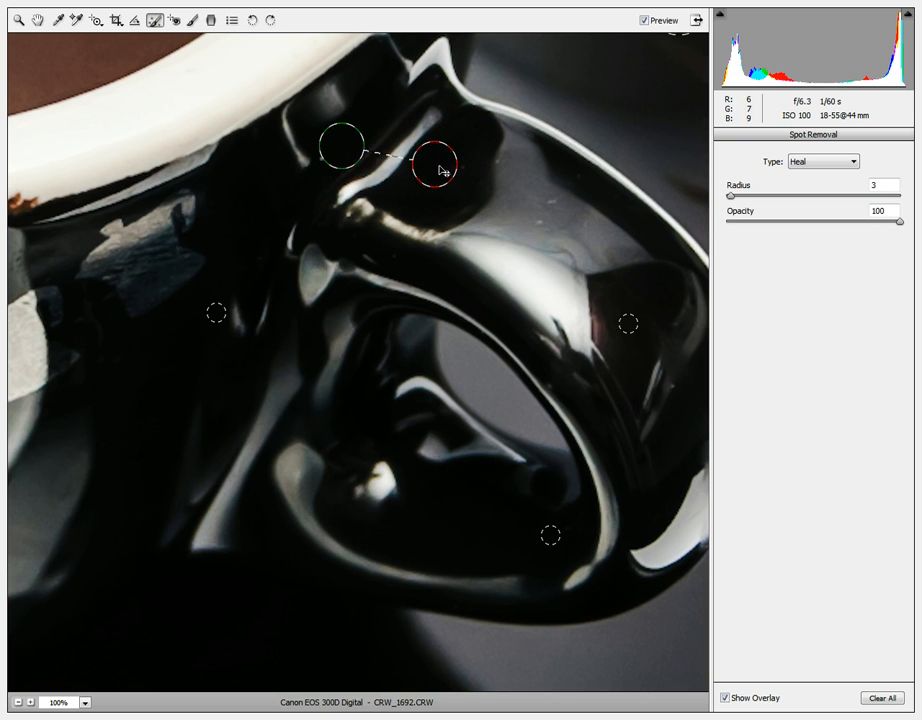
pyautogui.moveTo(434, 169)
pyautogui.mouseDown()
pyautogui.moveTo(436, 198)
pyautogui.moveTo(424, 181)
pyautogui.moveTo(430, 160)
pyautogui.mouseUp()
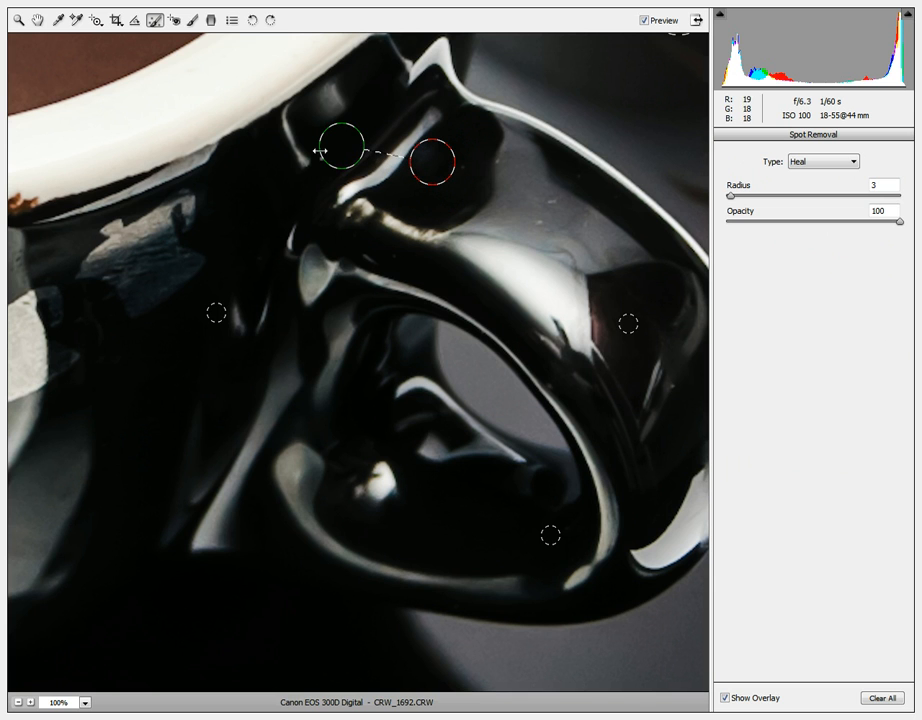
pyautogui.moveTo(345, 158); pyautogui.dragTo(414, 200)
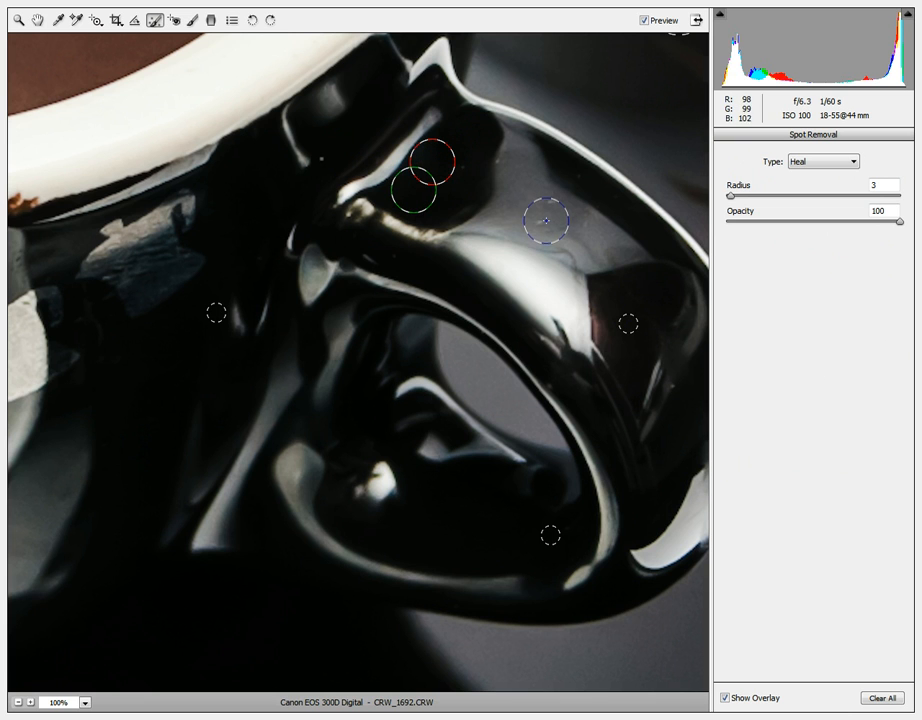
# Heal the small specks on the cup handle and beside its upper joint with radius 1 spots, and apply the Camera Raw edits.
pyautogui.click(540, 221)
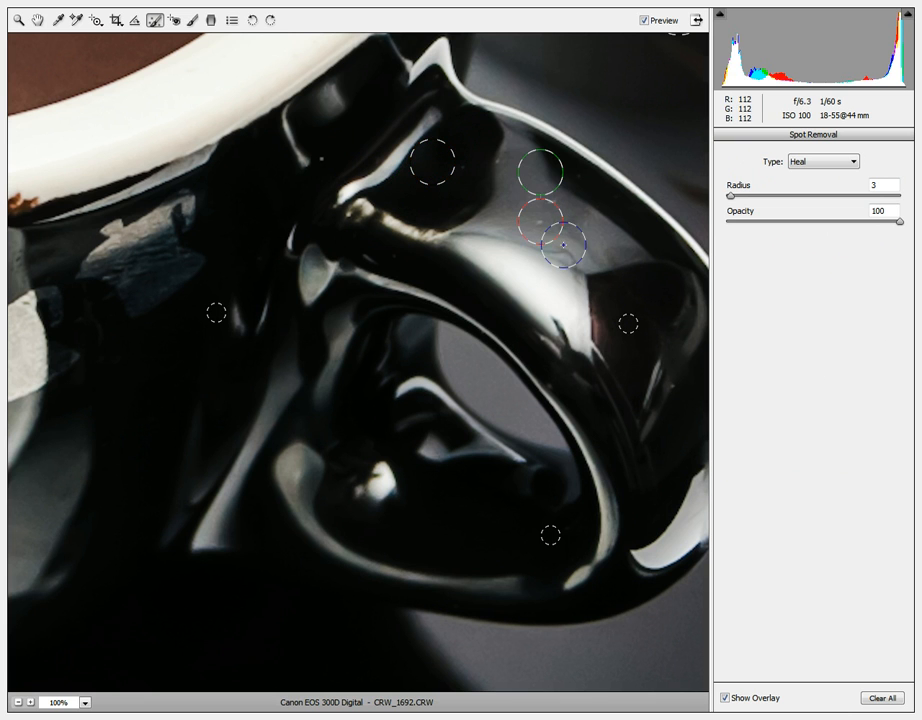
pyautogui.press('[')
pyautogui.press('[')
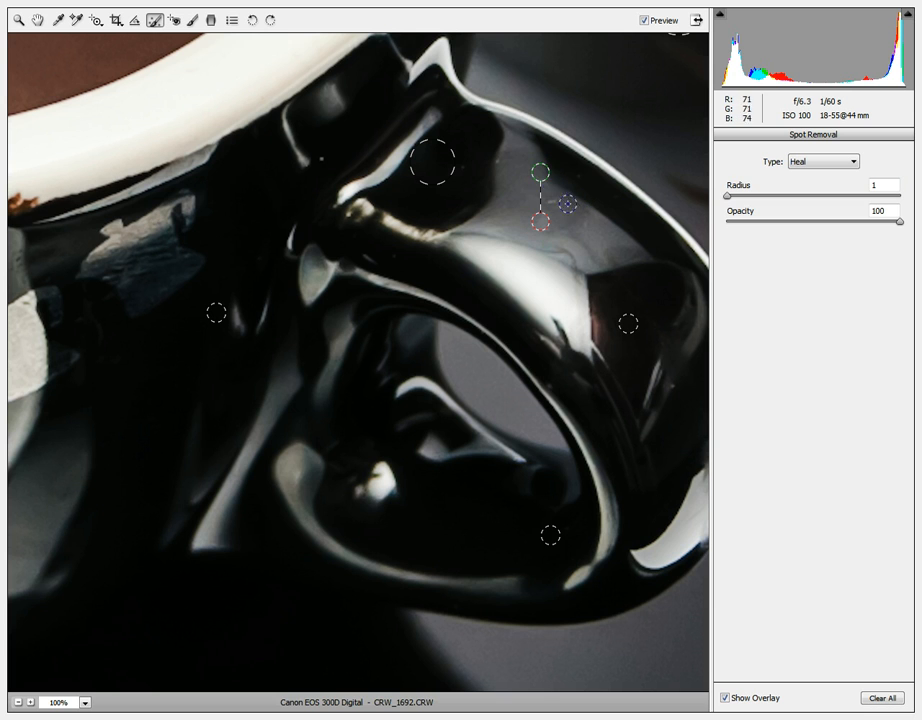
pyautogui.moveTo(544, 182); pyautogui.dragTo(510, 216)
pyautogui.click(323, 157)
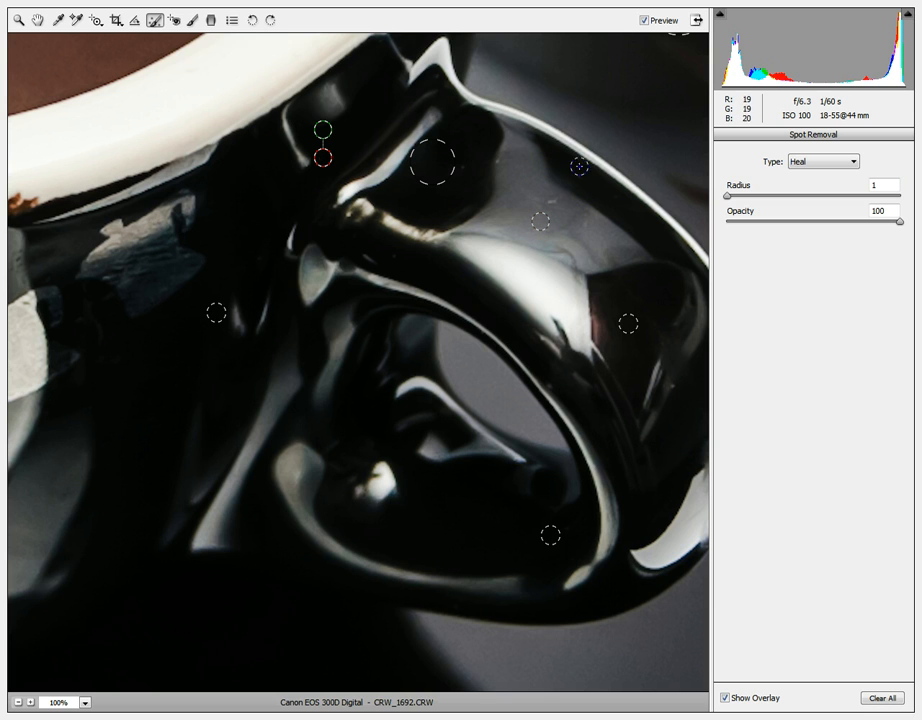
pyautogui.click(551, 203)
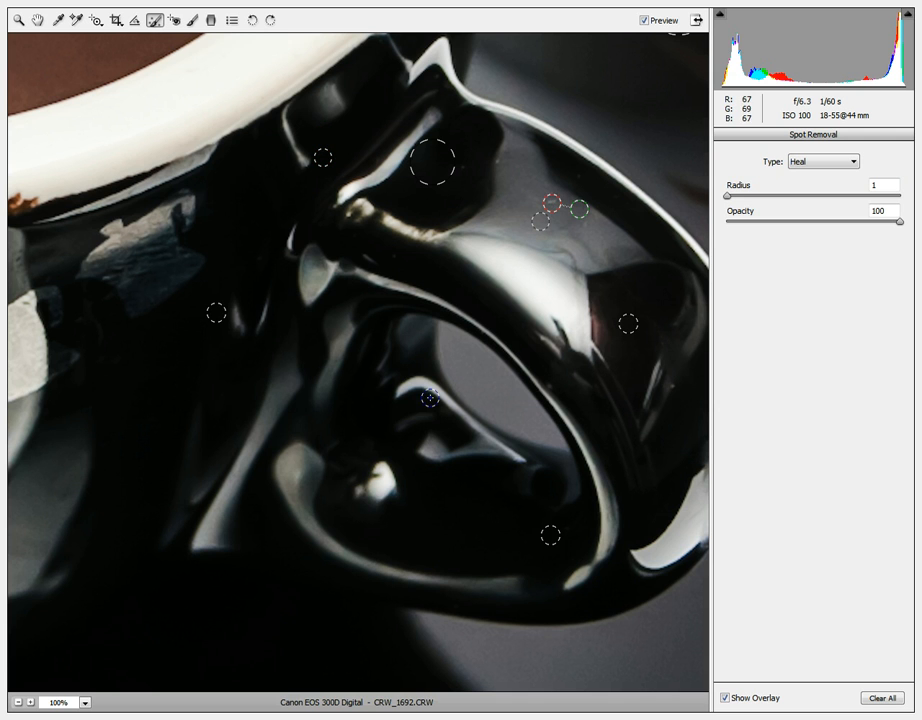
pyautogui.rightClick(232, 142)
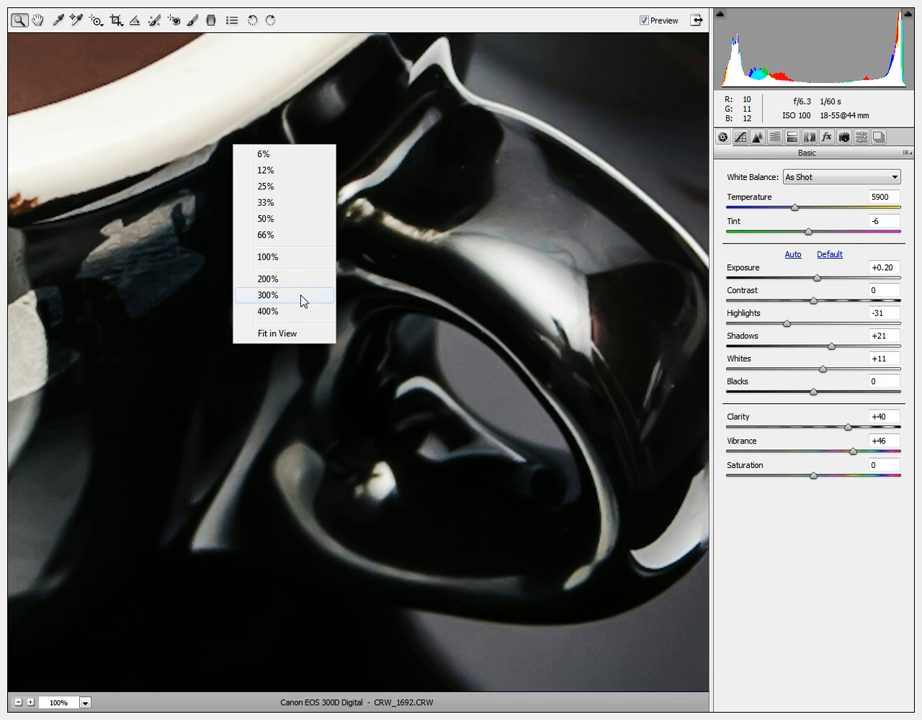
pyautogui.click(270, 333)
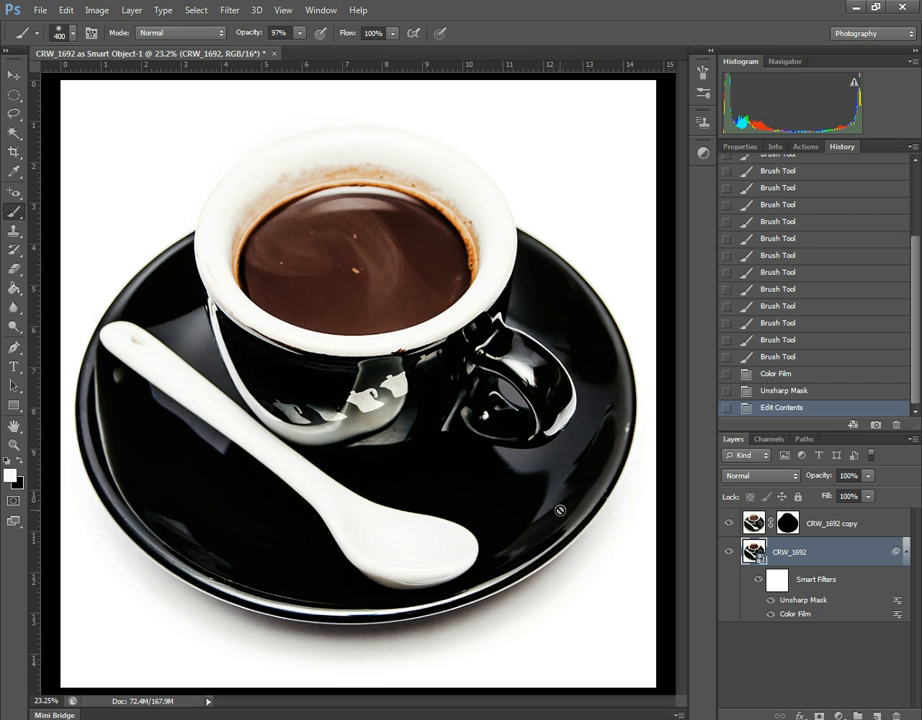
# Add a Curves adjustment layer above CRW_1692 copy using the Linear Contrast (RGB) preset.
pyautogui.click(849, 528)
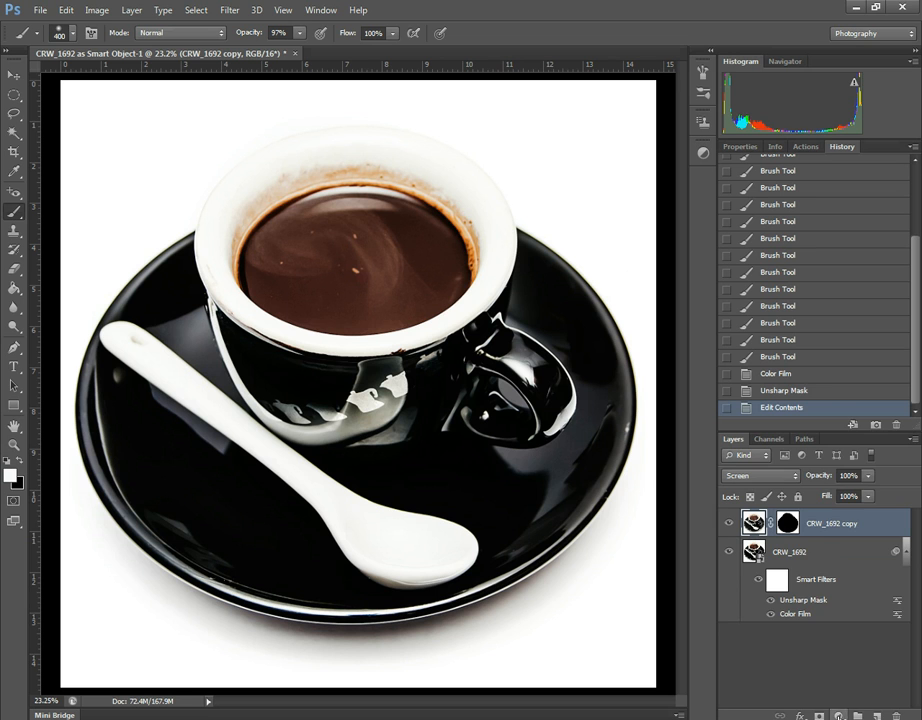
pyautogui.click(839, 715)
pyautogui.click(842, 484)
pyautogui.click(860, 191)
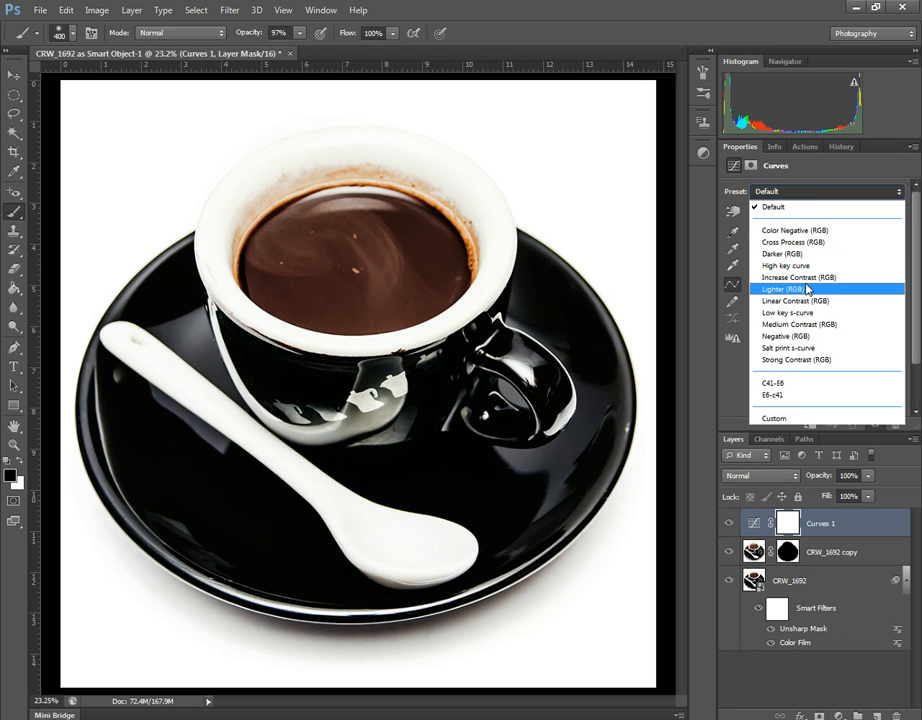
pyautogui.click(818, 300)
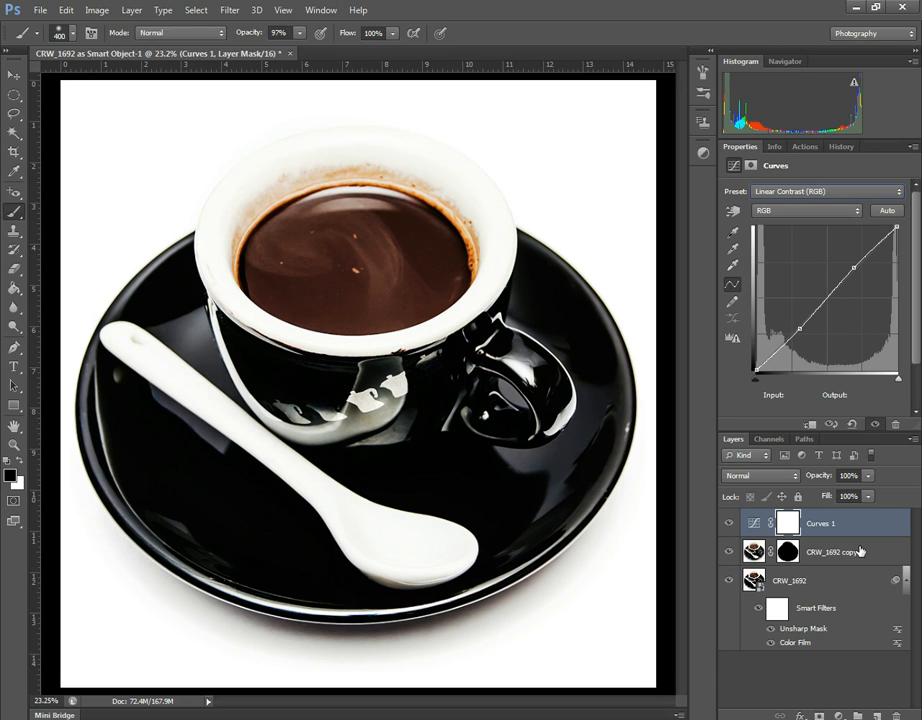
# Add a new 50% gray-filled layer directly above CRW_1692 copy and set its blending mode to Overlay.
pyautogui.click(905, 551)
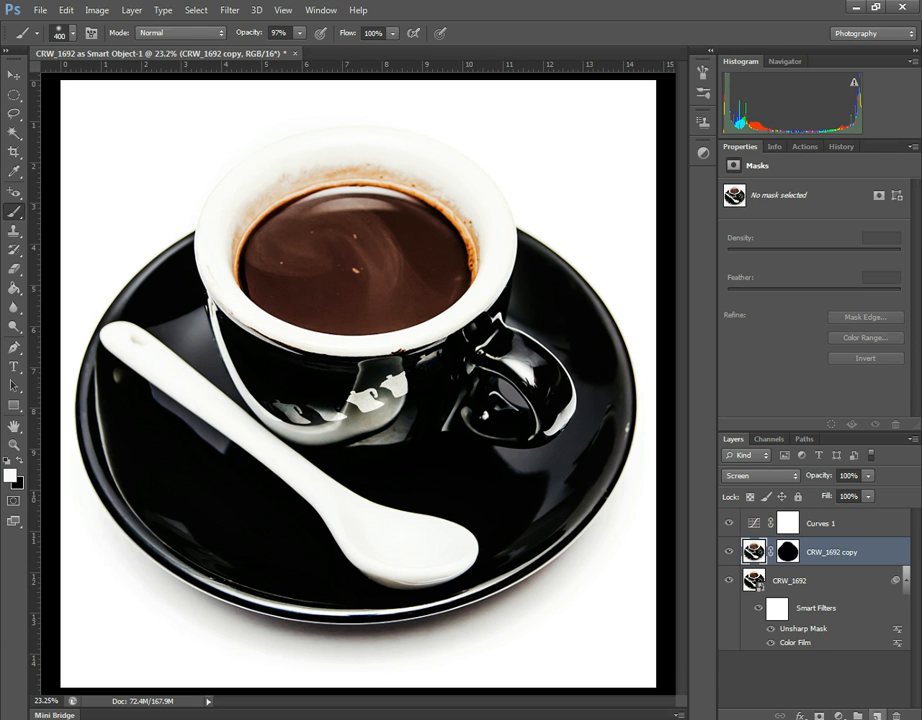
pyautogui.hotkey('ctrl', 'shift', 'alt', 'n')
pyautogui.click(66, 10)
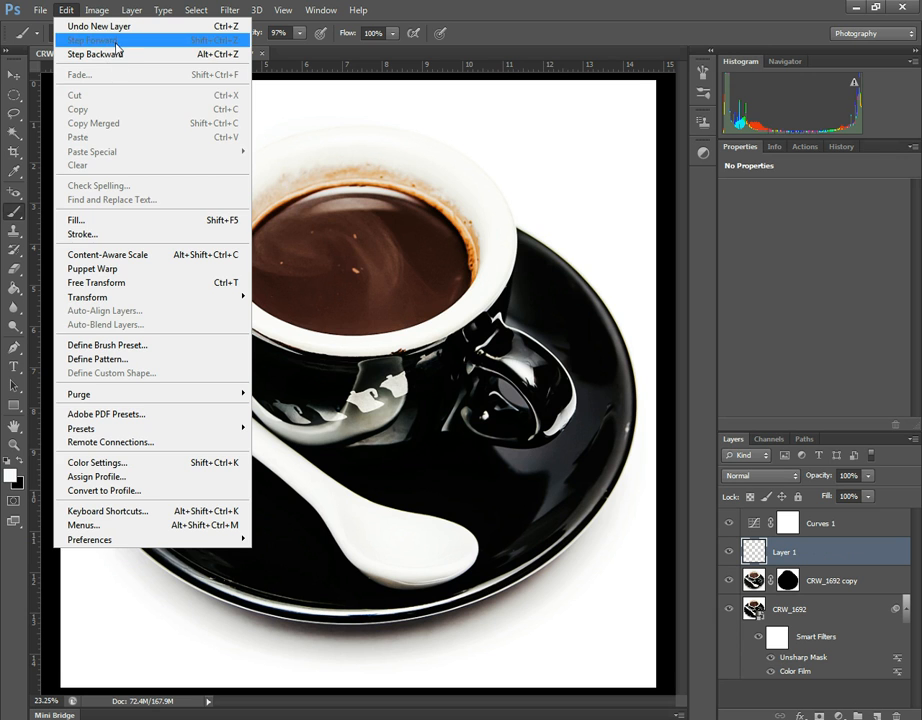
pyautogui.click(115, 221)
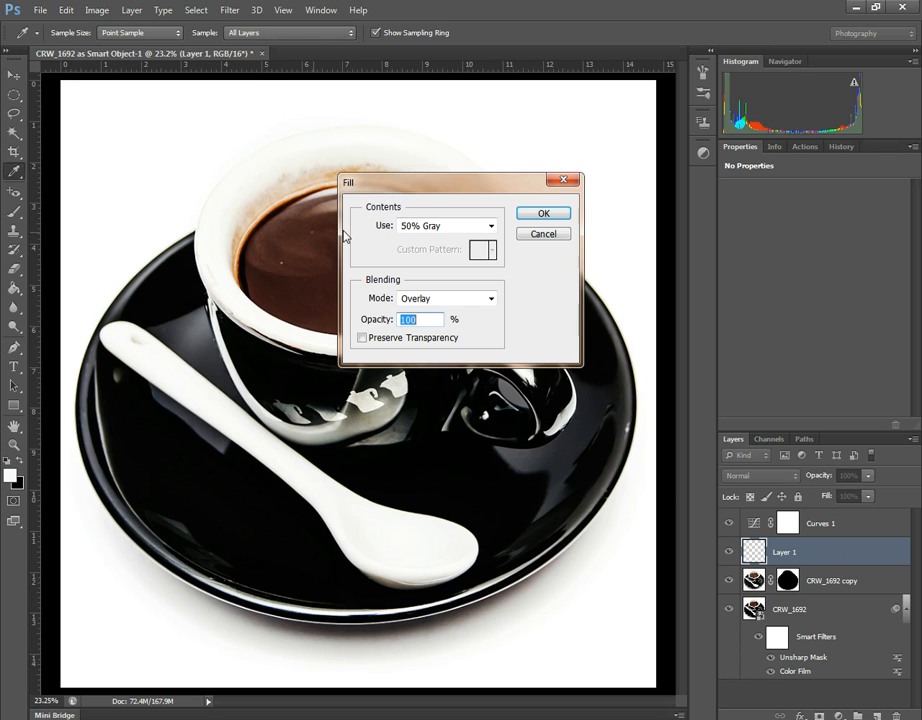
pyautogui.click(543, 214)
pyautogui.press('b')
pyautogui.click(790, 475)
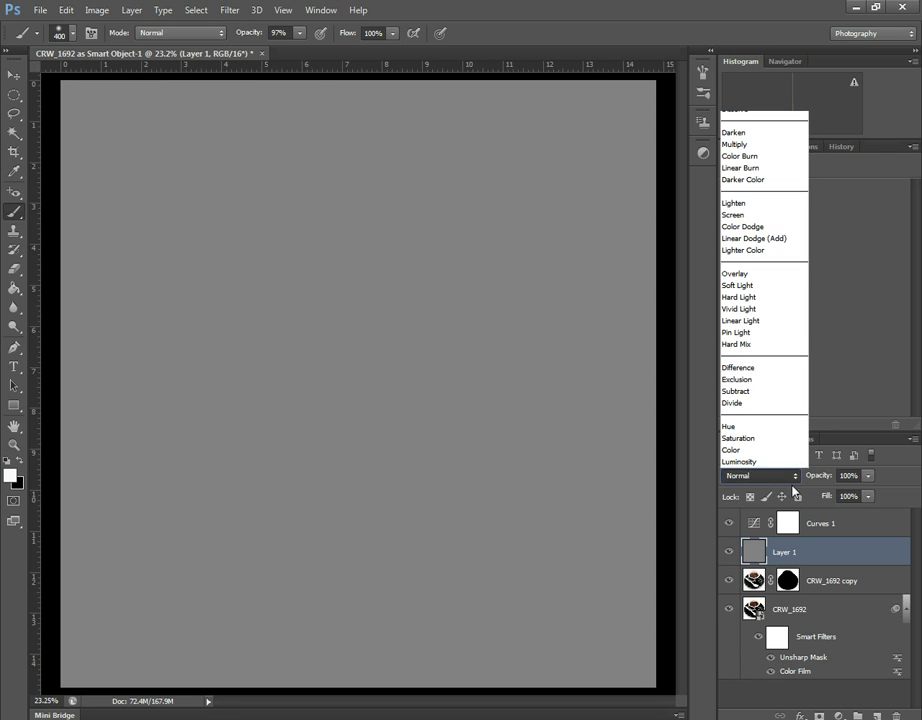
pyautogui.click(782, 274)
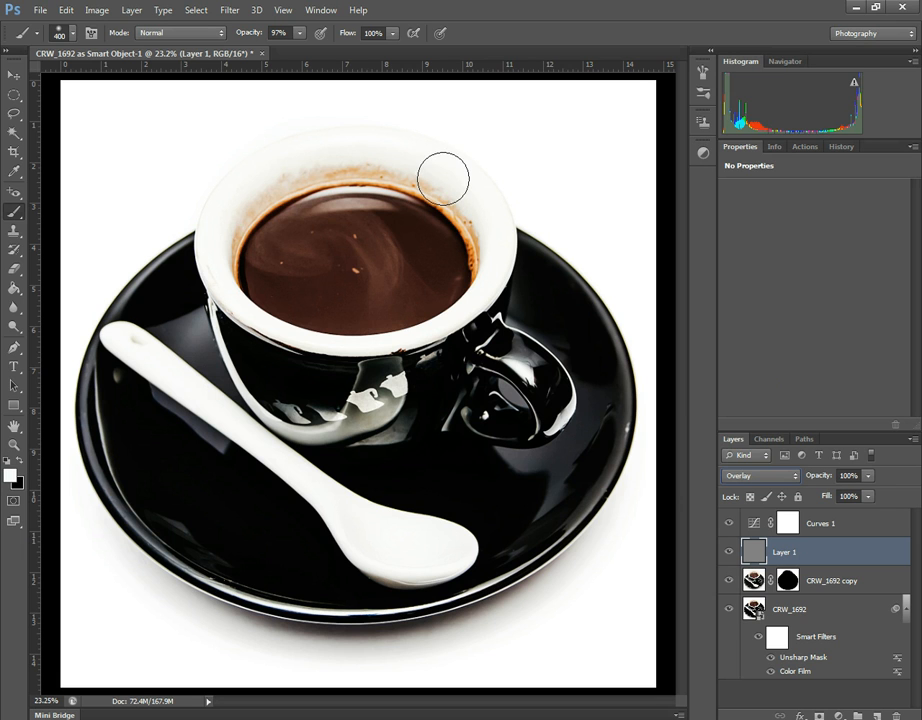
# Set up a soft 175 px brush at 13% opacity for dodging and burning on the gray layer.
pyautogui.click(72, 35)
pyautogui.click(113, 79)
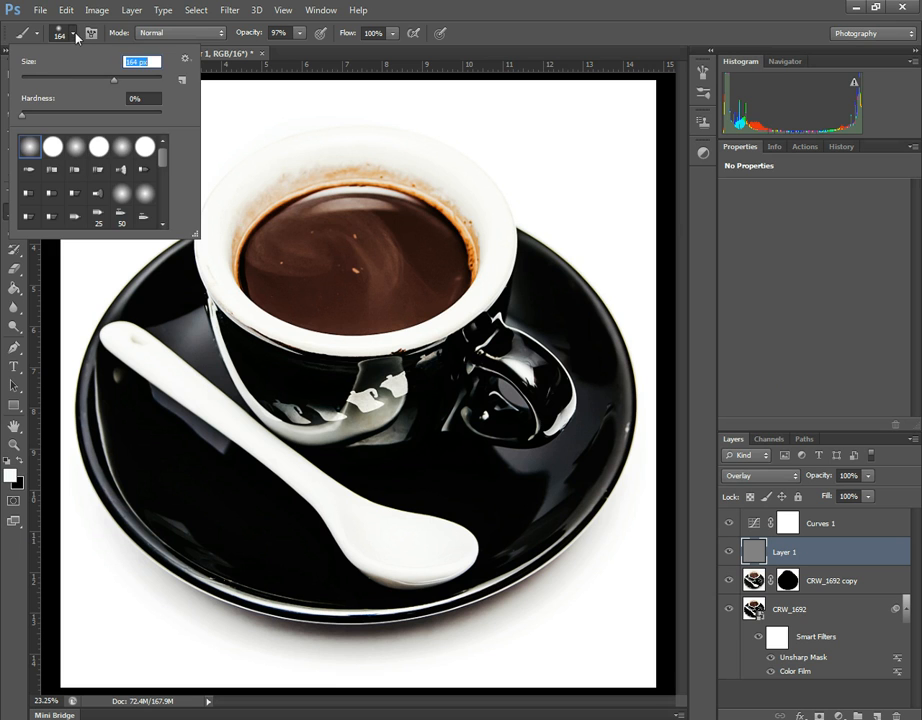
pyautogui.click(74, 34)
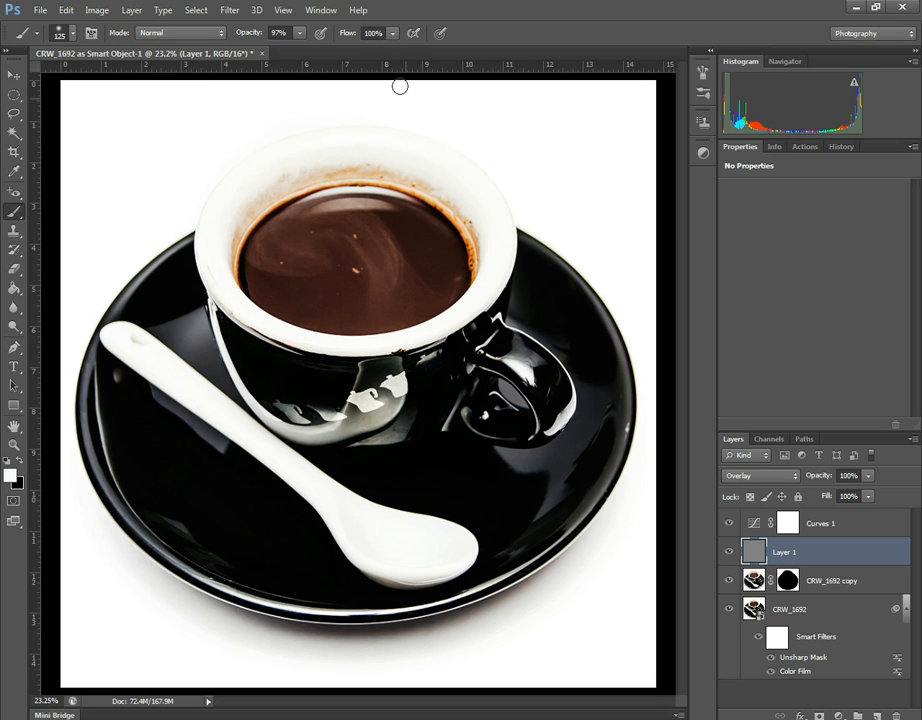
pyautogui.click(299, 34)
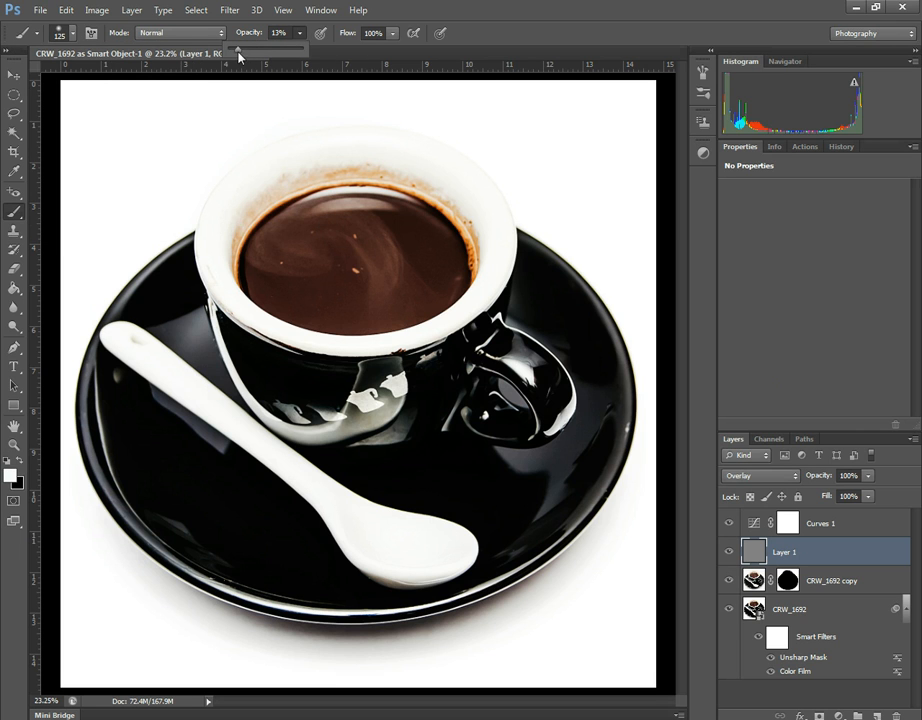
pyautogui.press(']')
pyautogui.press(']')
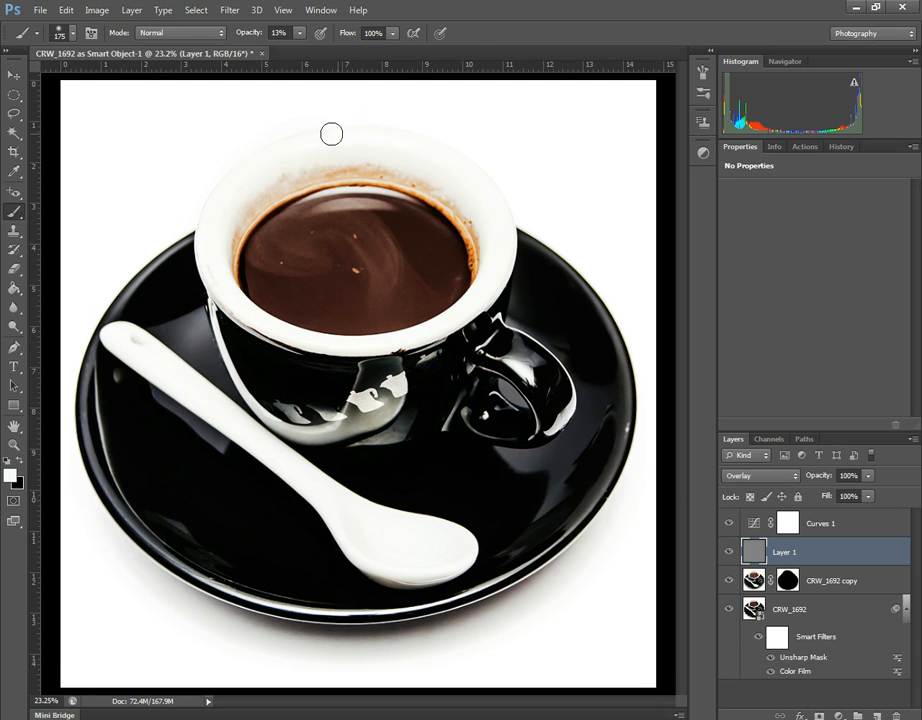
pyautogui.click(281, 170)
pyautogui.click(842, 148)
pyautogui.click(777, 392)
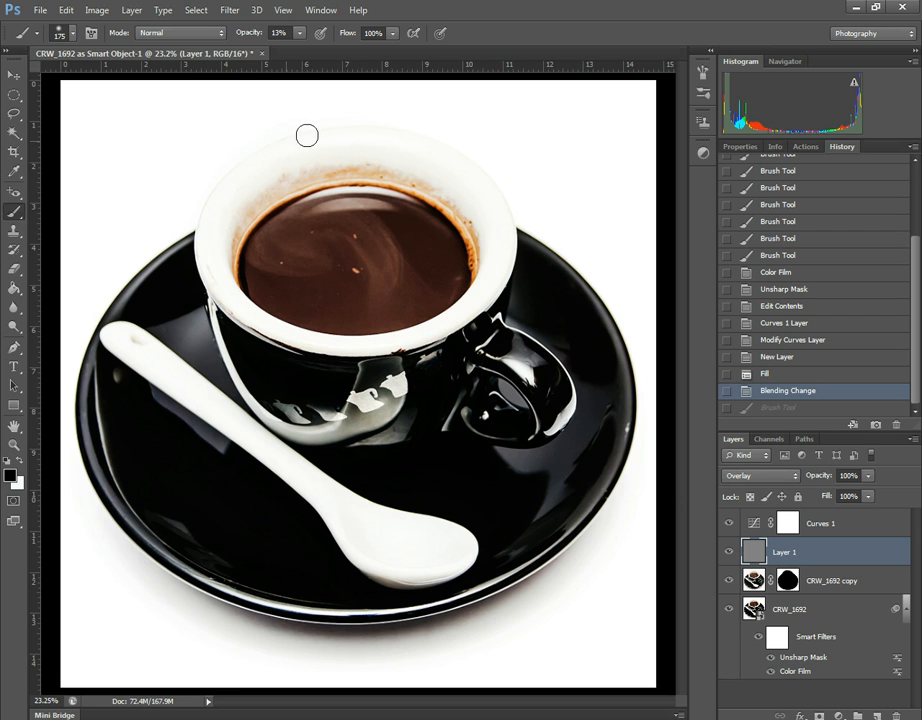
# Burn the cup's white outer rim by painting black along its upper edge on the gray Overlay layer.
pyautogui.moveTo(488, 212)
pyautogui.mouseDown()
pyautogui.moveTo(524, 201)
pyautogui.moveTo(504, 226)
pyautogui.mouseUp()
pyautogui.click(497, 198)
pyautogui.click(488, 175)
pyautogui.click(473, 165)
pyautogui.click(442, 150)
pyautogui.click(420, 143)
pyautogui.click(350, 132)
pyautogui.click(290, 142)
pyautogui.click(222, 190)
pyautogui.click(226, 176)
pyautogui.click(214, 215)
pyautogui.click(201, 255)
pyautogui.click(206, 218)
pyautogui.click(216, 187)
pyautogui.click(270, 144)
pyautogui.click(330, 118)
pyautogui.moveTo(314, 134)
pyautogui.mouseDown()
pyautogui.moveTo(397, 128)
pyautogui.moveTo(482, 168)
pyautogui.moveTo(505, 204)
pyautogui.mouseUp()
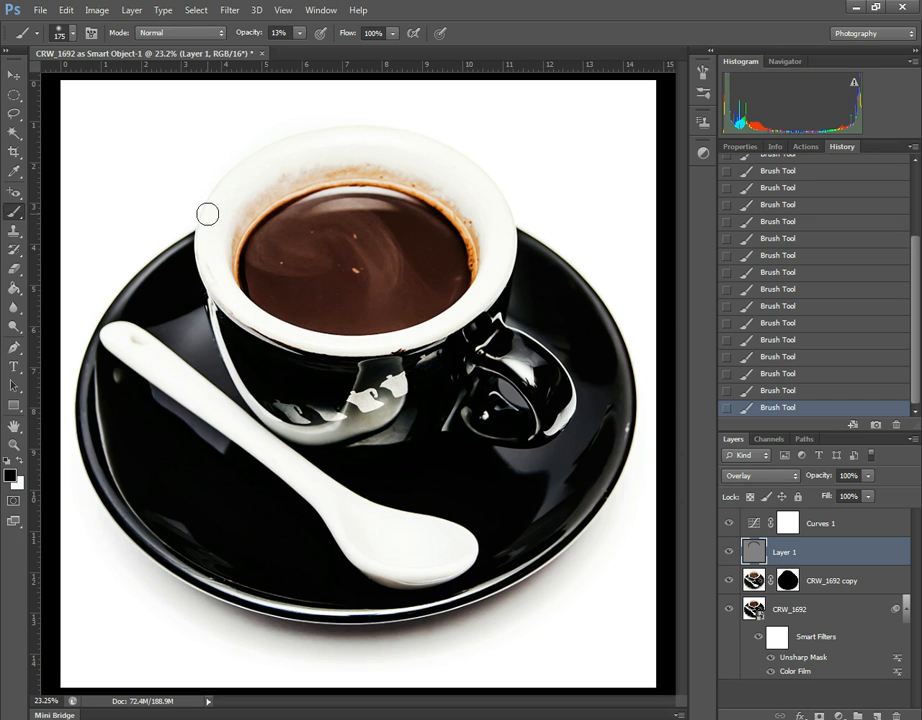
# Compare the image with and without the gray Overlay layer, and inspect the picture with the interface panels hidden.
pyautogui.click(732, 554)
pyautogui.click(731, 554)
pyautogui.press('Tab')
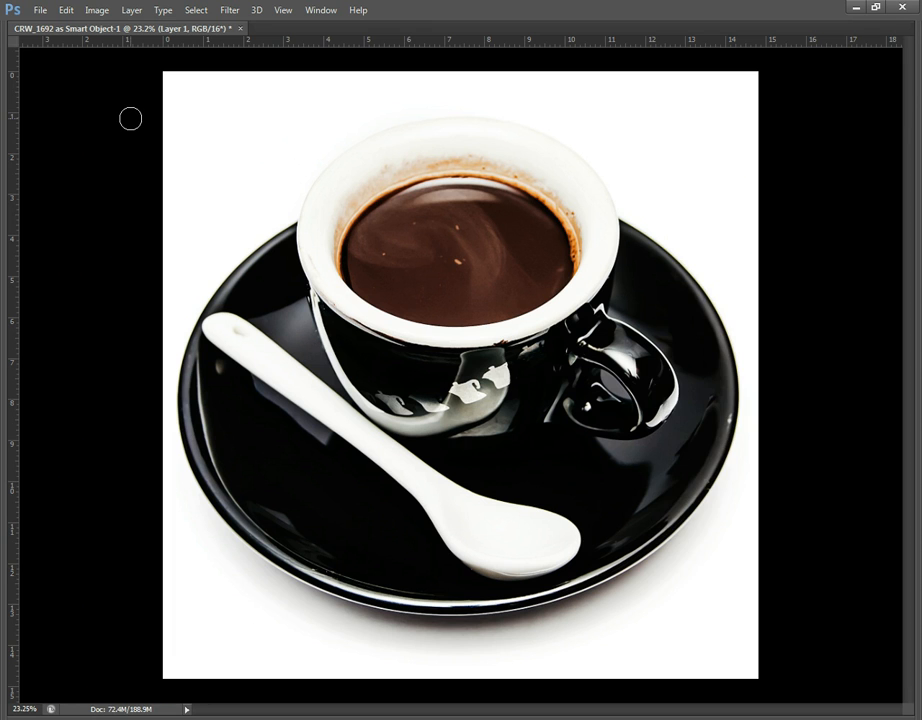
pyautogui.press('Tab')
pyautogui.press('Tab')
pyautogui.press('Tab')
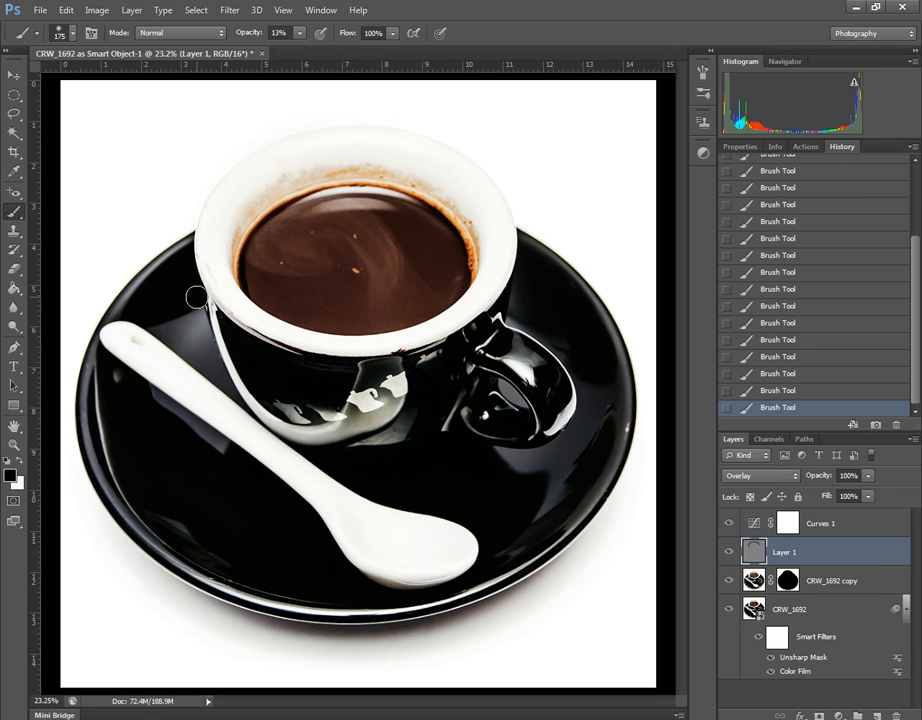